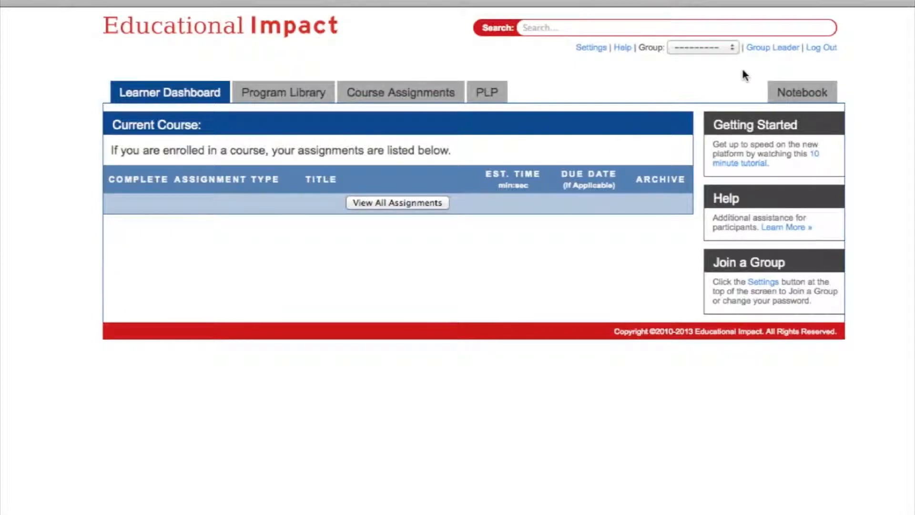
{"action": "left_click", "coordinate": [789, 48]}
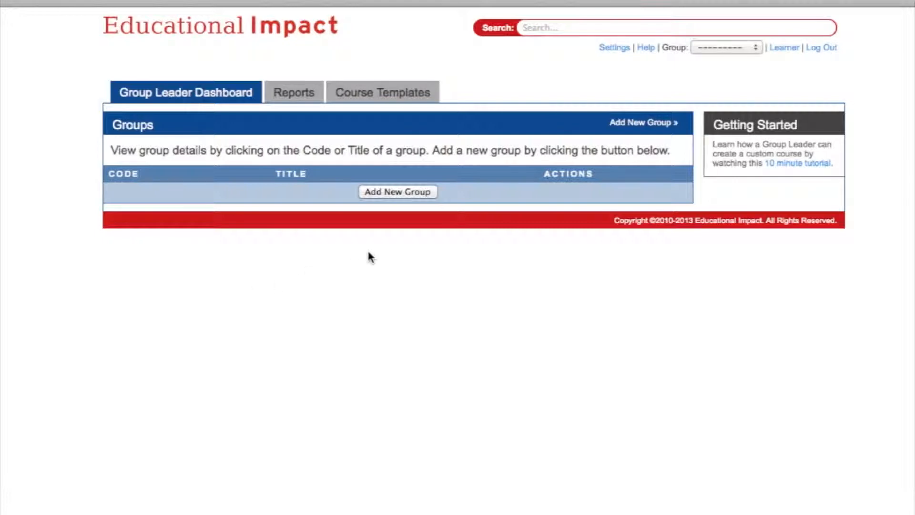
{"action": "left_click", "coordinate": [383, 193]}
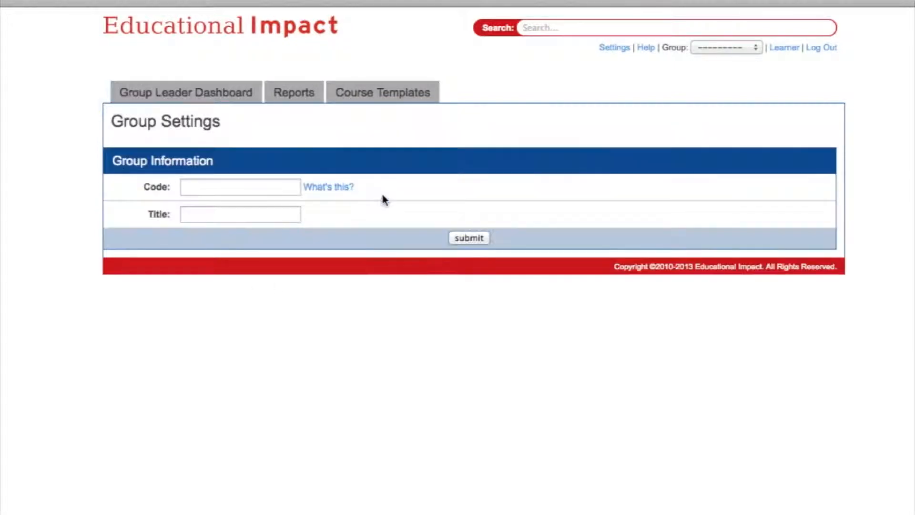
{"action": "left_click", "coordinate": [202, 190]}
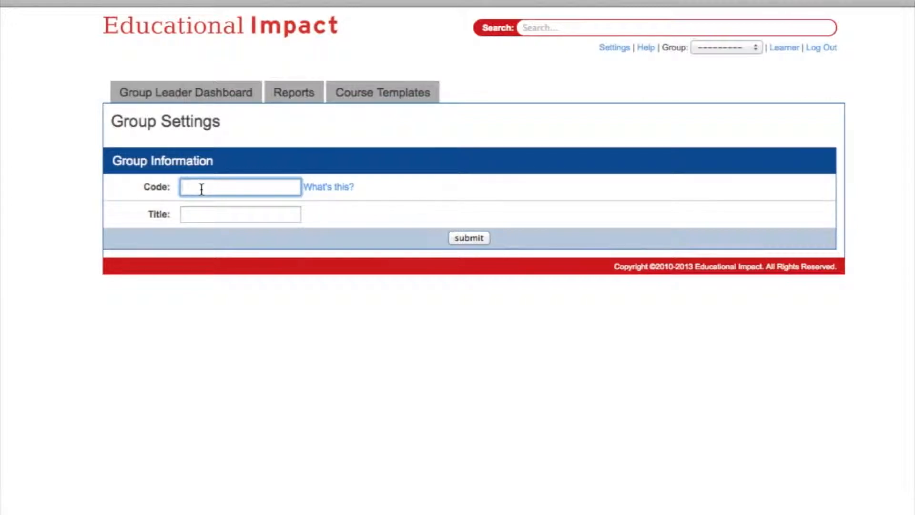
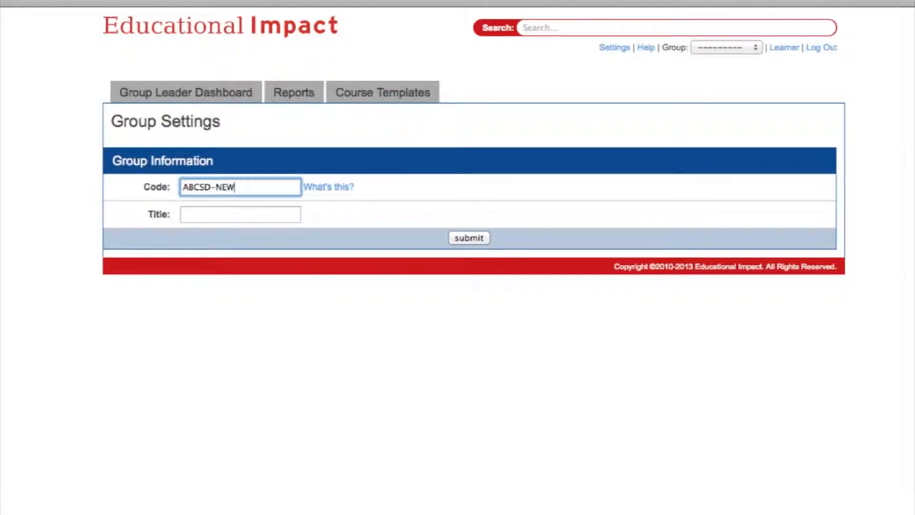
{"action": "left_click", "coordinate": [191, 215]}
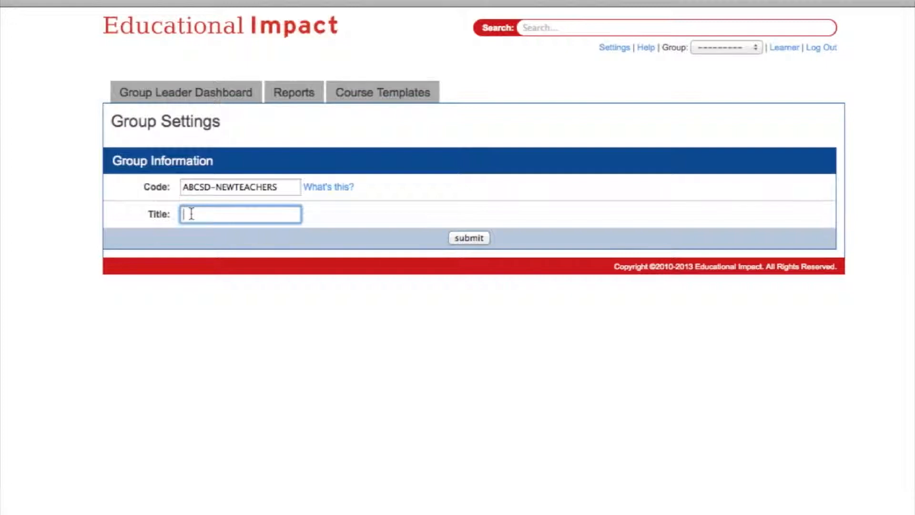
{"action": "type", "text": "NEW TEACHER O"}
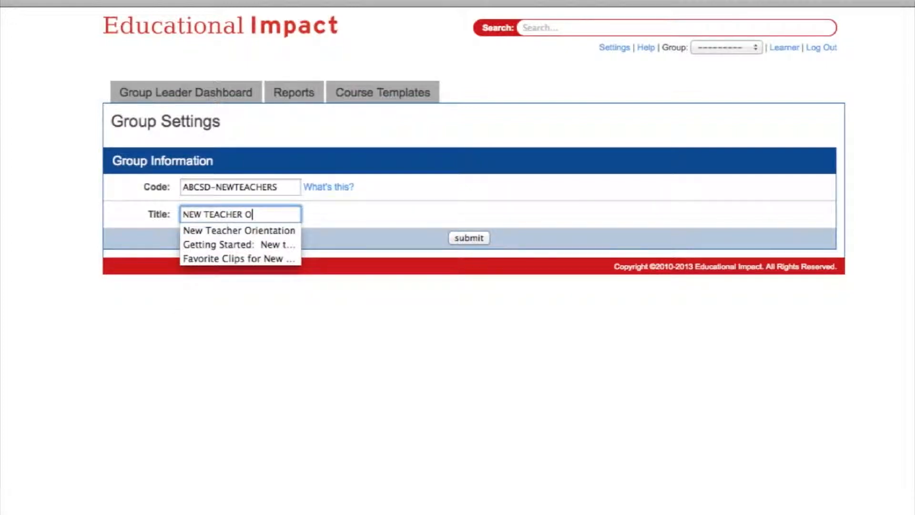
{"action": "key", "text": "Down"}
{"action": "key", "text": "Tab"}
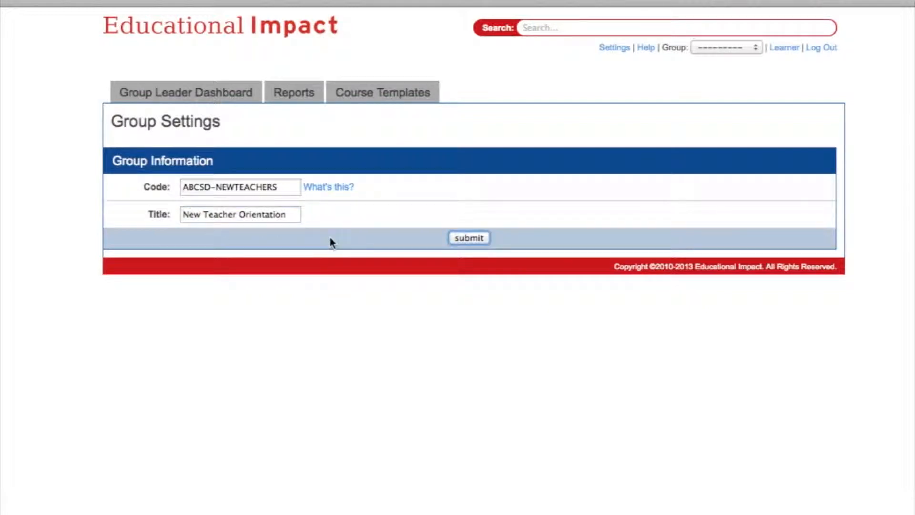
{"action": "left_click", "coordinate": [467, 239]}
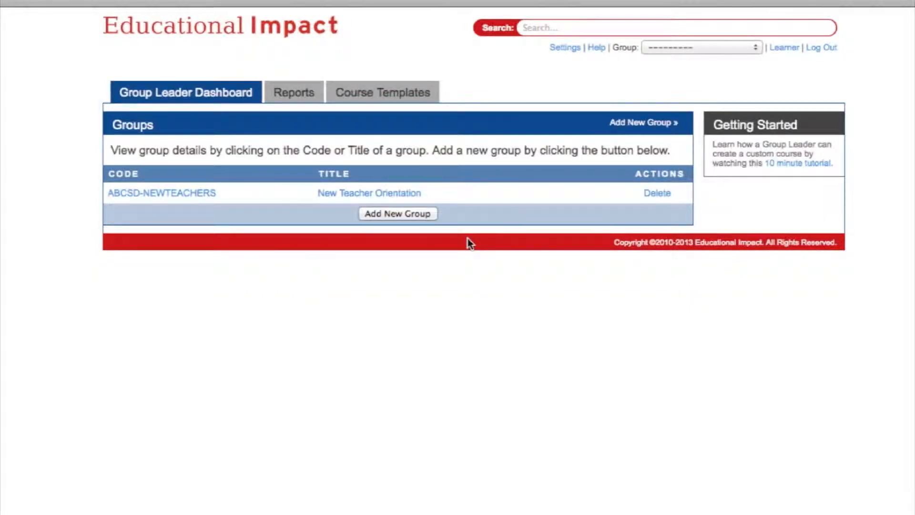
{"action": "left_click", "coordinate": [200, 195]}
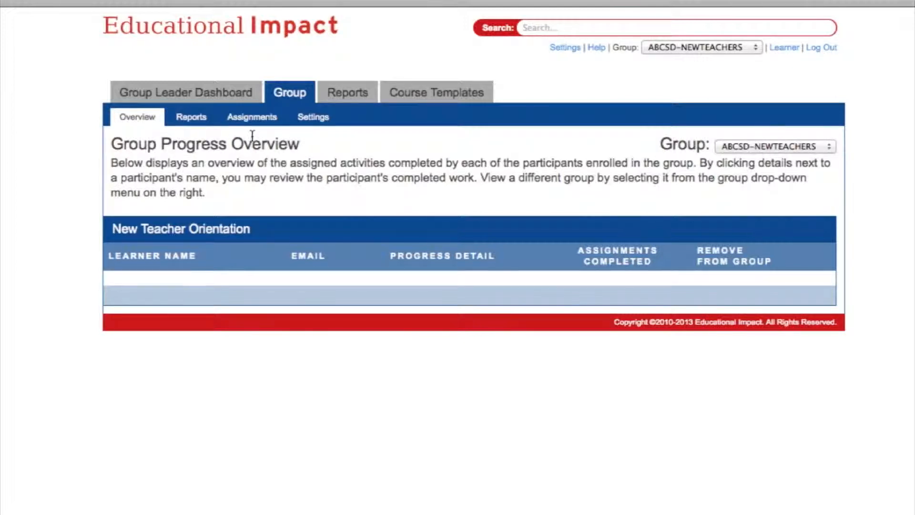
{"action": "left_click", "coordinate": [323, 122]}
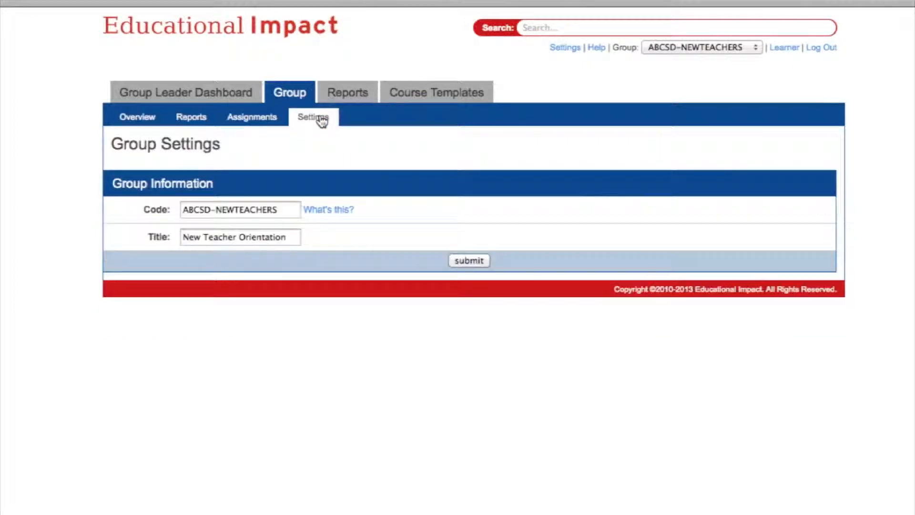
{"action": "left_click_drag", "start_coordinate": [279, 209], "coordinate": [238, 210]}
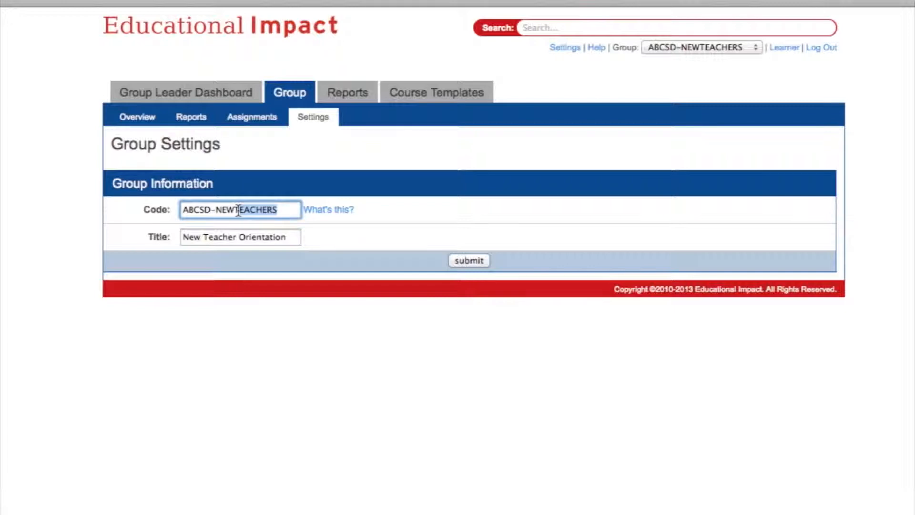
{"action": "key", "text": "BackSpace"}
{"action": "key", "text": "BackSpace"}
{"action": "left_click", "coordinate": [230, 238]}
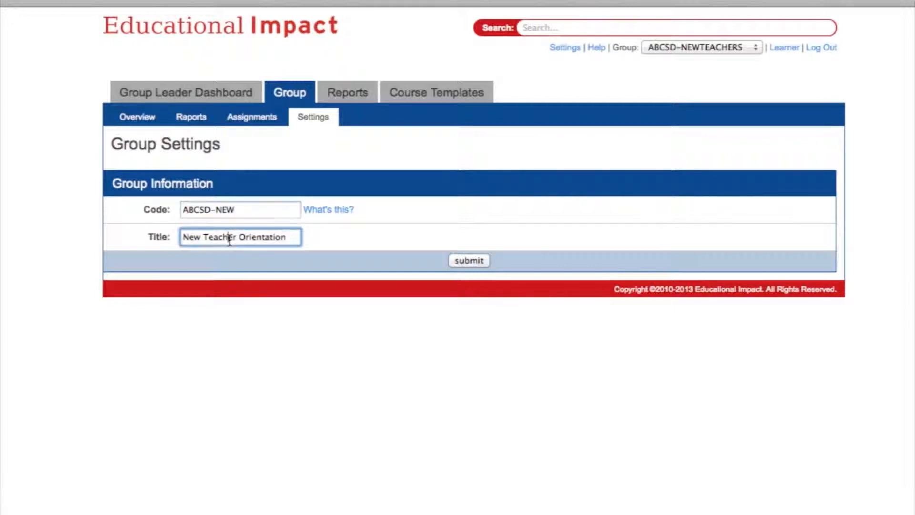
{"action": "left_click", "coordinate": [461, 260]}
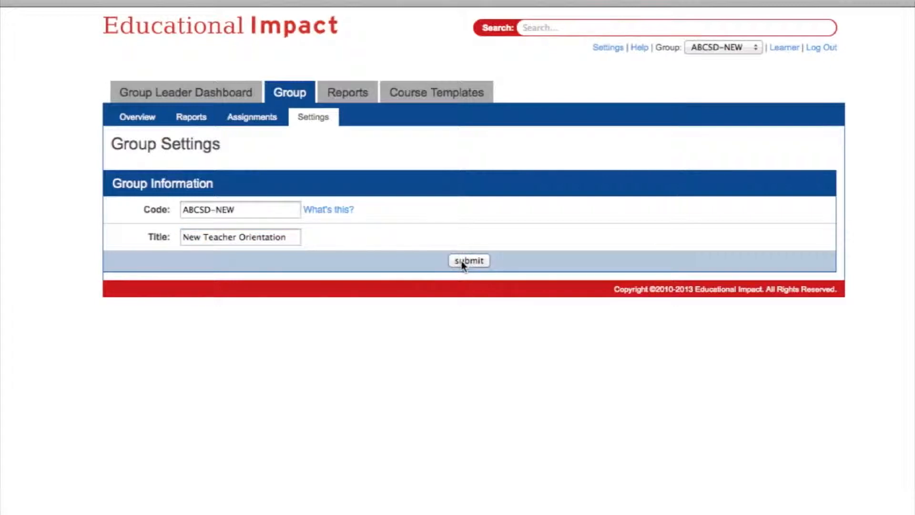
{"action": "left_click", "coordinate": [261, 118]}
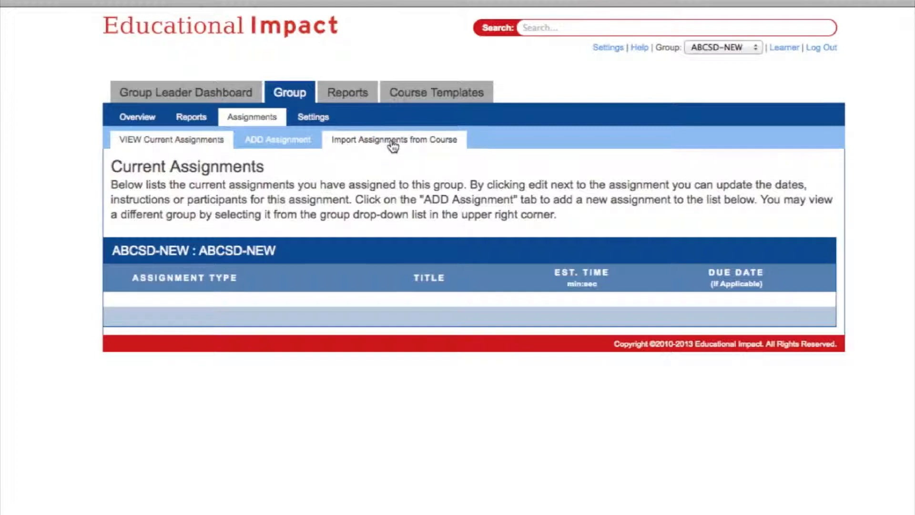
- Browse the ADD Assignment catalogue from Course Overview down to Discussion Board
{"action": "left_click", "coordinate": [285, 146]}
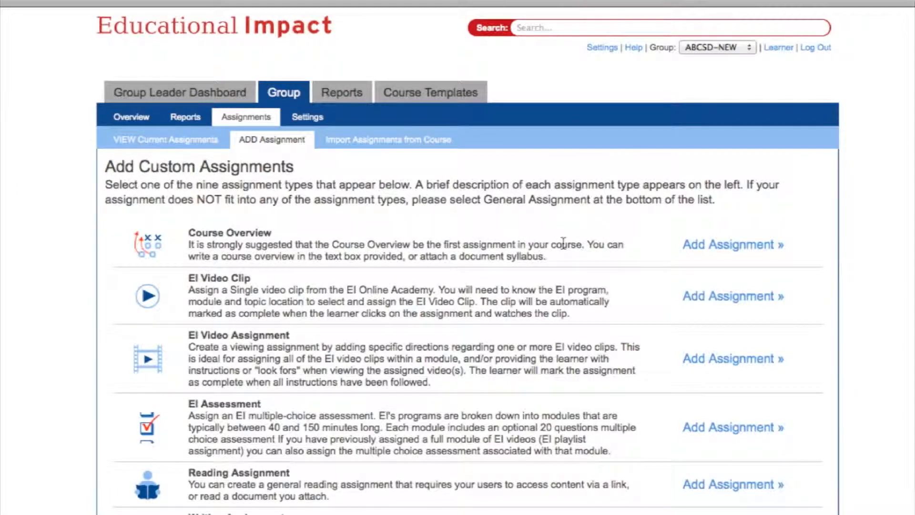
{"action": "scroll", "coordinate": [563, 244], "scroll_direction": "down", "scroll_amount": 5}
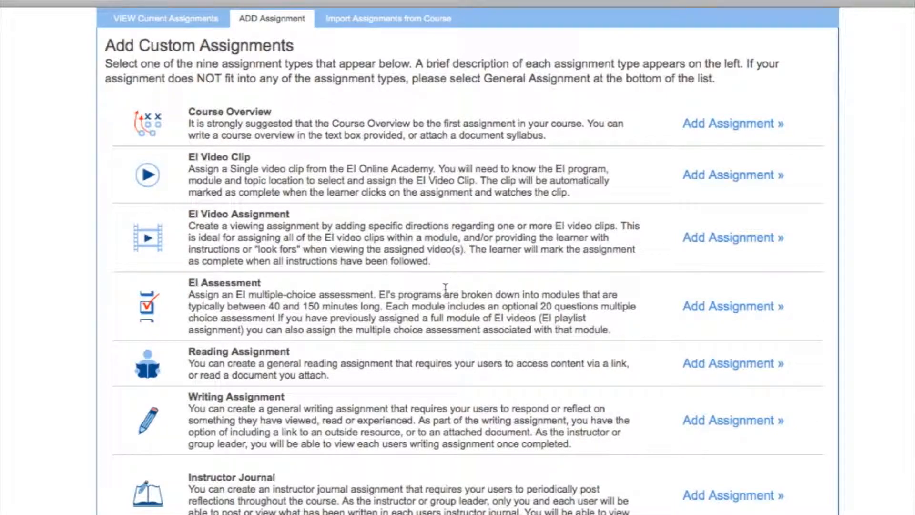
{"action": "scroll", "coordinate": [439, 305], "scroll_direction": "down", "scroll_amount": 3}
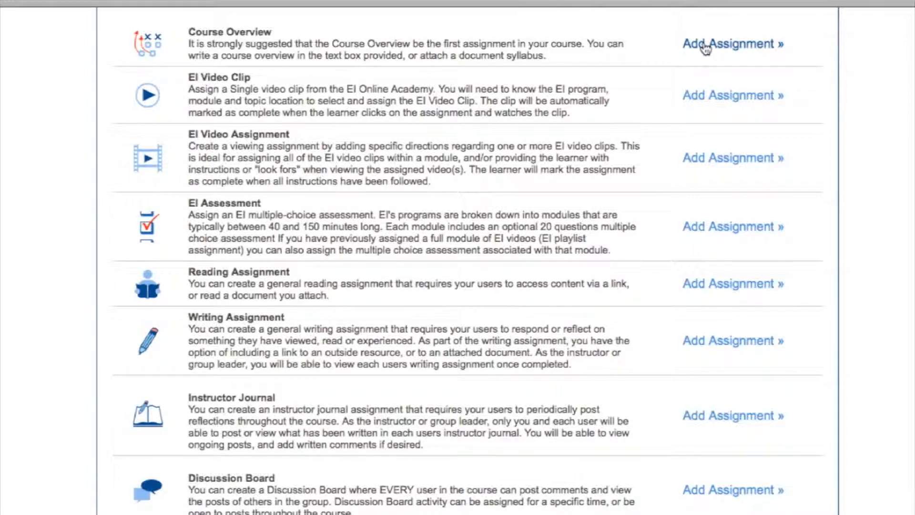
- Start a Course Overview titled 'WELCOME back!' opening with excitement about the school year ahead
{"action": "left_click", "coordinate": [705, 45]}
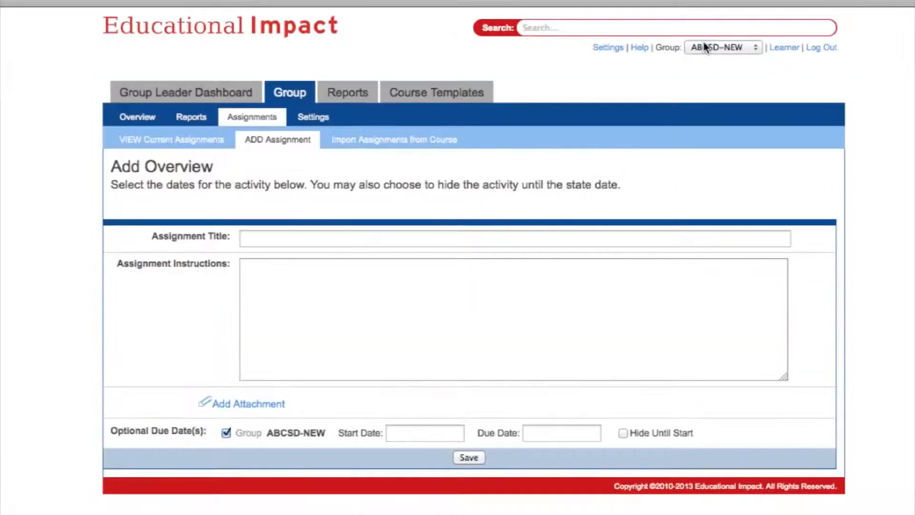
{"action": "left_click", "coordinate": [375, 237]}
{"action": "type", "text": "WELCOME"}
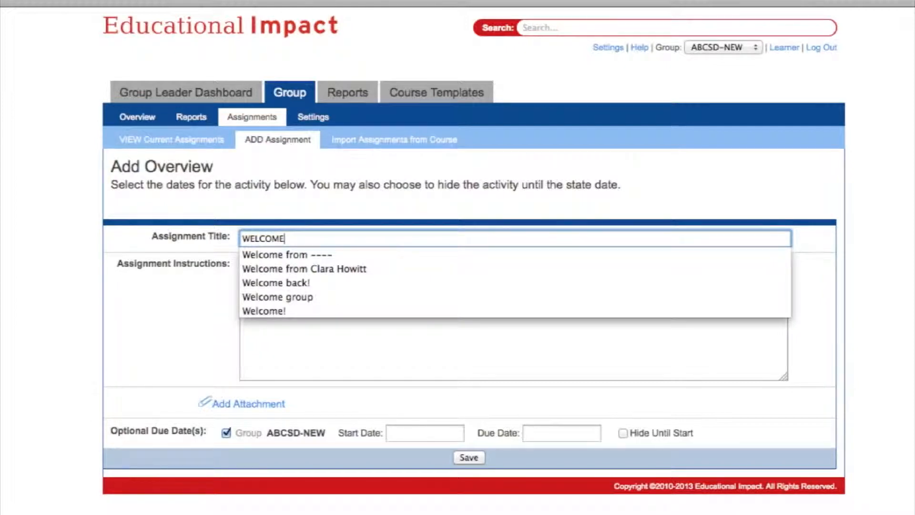
{"action": "type", "text": " back!"}
{"action": "left_click", "coordinate": [370, 288]}
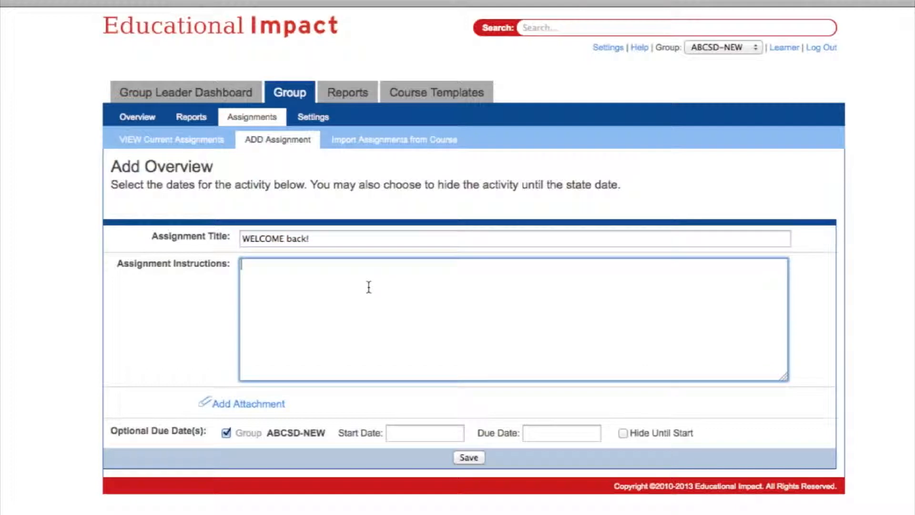
{"action": "type", "text": "I h"}
{"action": "type", "text": "ope "}
{"action": "type", "text": "your ha"}
{"action": "key", "text": "BackSpace"}
{"action": "key", "text": "BackSpace"}
{"action": "key", "text": "BackSpace"}
{"action": "key", "text": "BackSpace"}
{"action": "type", "text": "exc"}
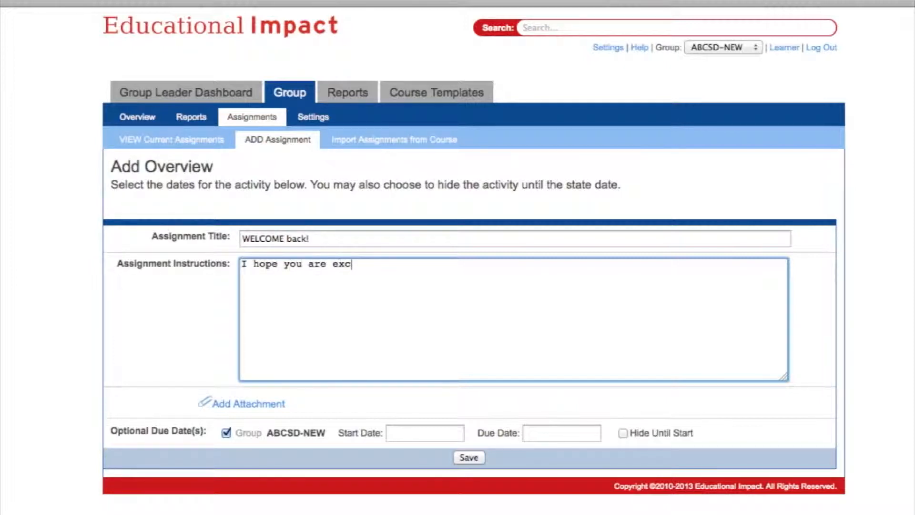
{"action": "type", "text": "ited about the school yar"}
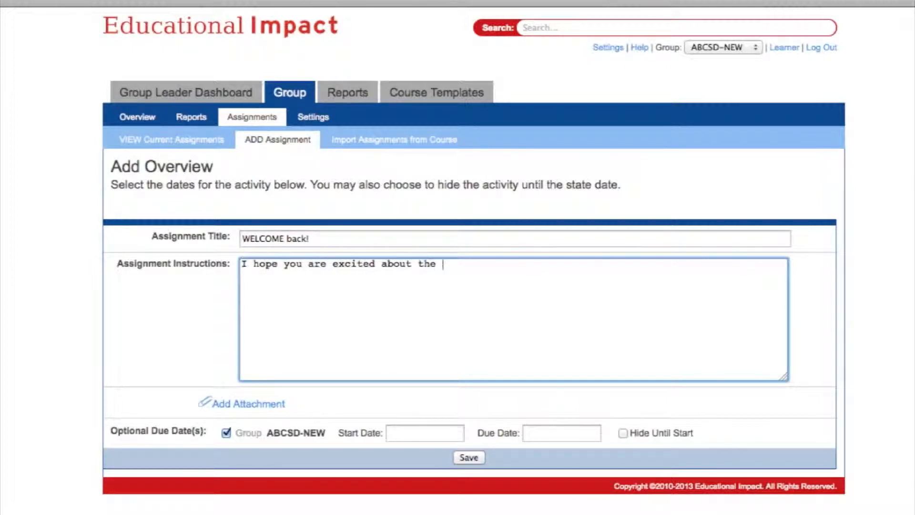
{"action": "key", "text": "BackSpace"}
{"action": "key", "text": "BackSpace"}
{"action": "type", "text": "ear ahead."}
- Add the paragraph 'We've created this course for all new teachers to join...' to the instructions
{"action": "type", "text": "Teaching is a very rewarding career! We wish you all the best in your first year of teaching."}
{"action": "key", "text": "Return"}
{"action": "key", "text": "Return"}
{"action": "type", "text": "Let"}
{"action": "key", "text": "BackSpace"}
{"action": "key", "text": "BackSpace"}
{"action": "key", "text": "BackSpace"}
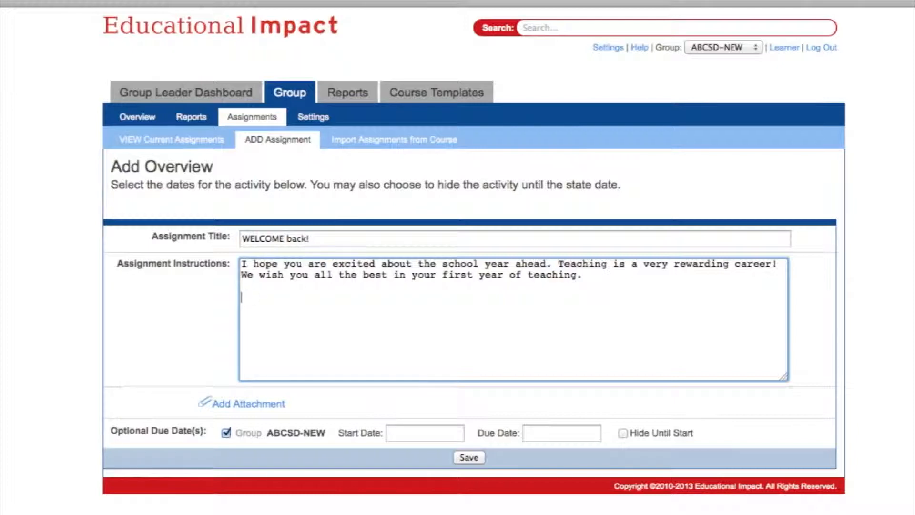
{"action": "type", "text": "We've created "}
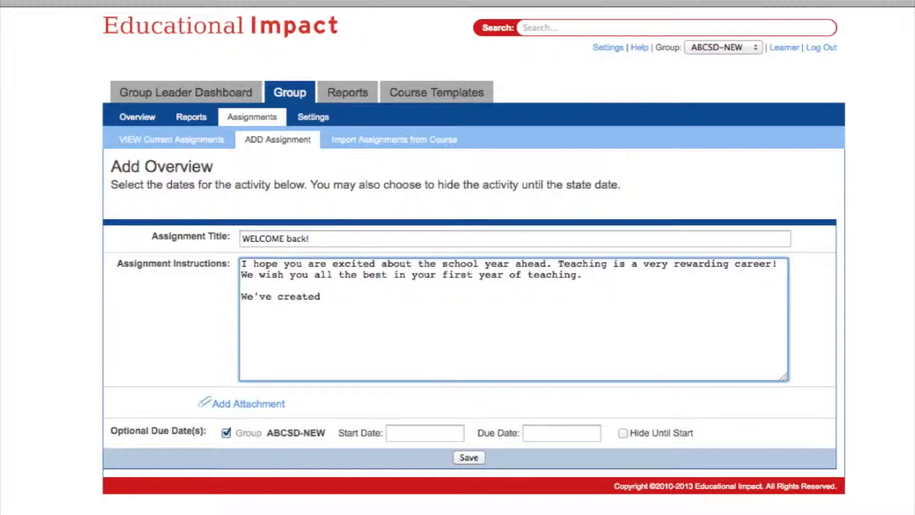
{"action": "type", "text": "this course for all new teachers to join. I'll add videos, dis"}
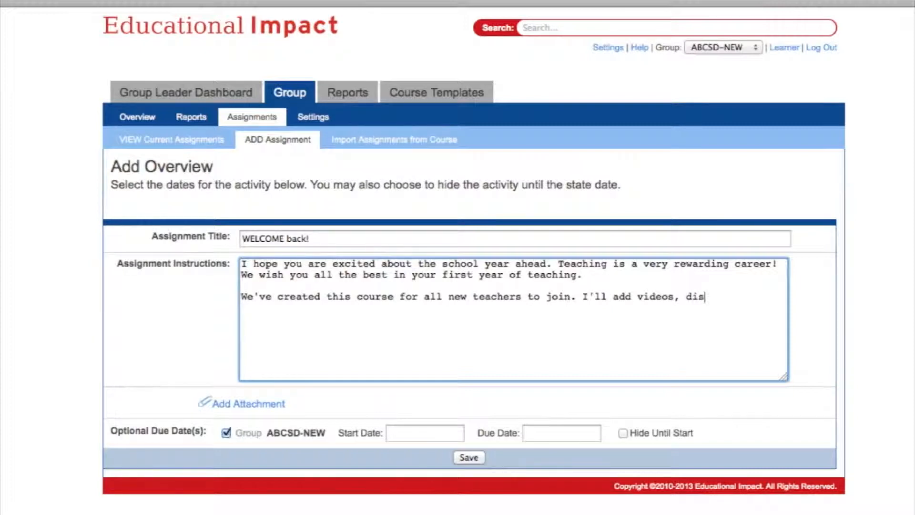
{"action": "type", "text": "cussion boards and"}
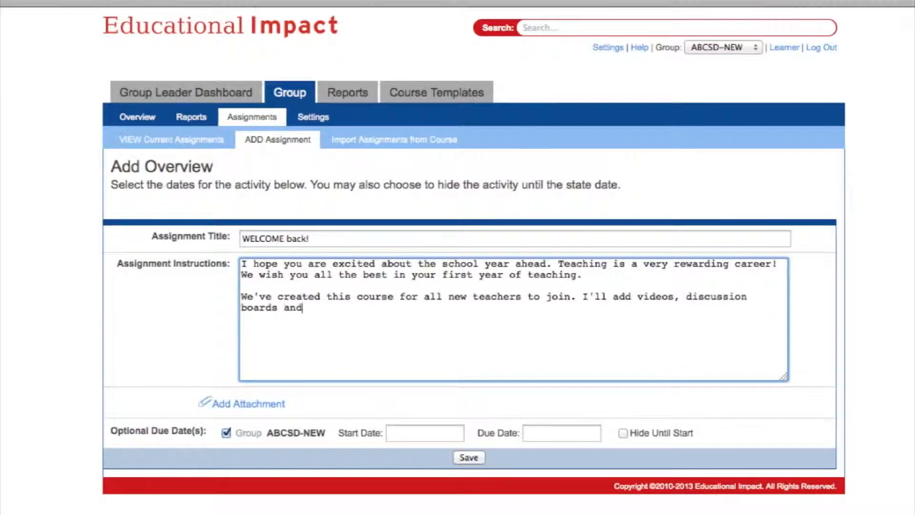
{"action": "type", "text": " strategies"}
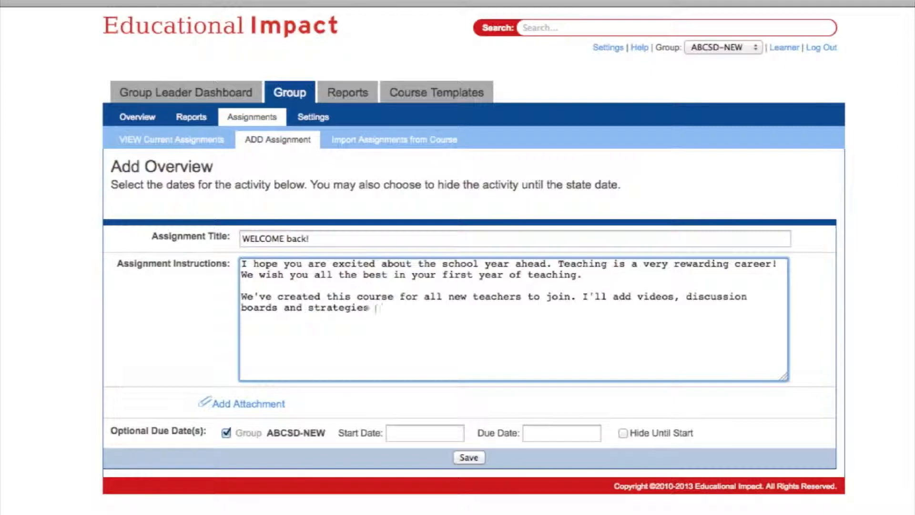
{"action": "type", "text": " to help you throughout the year."}
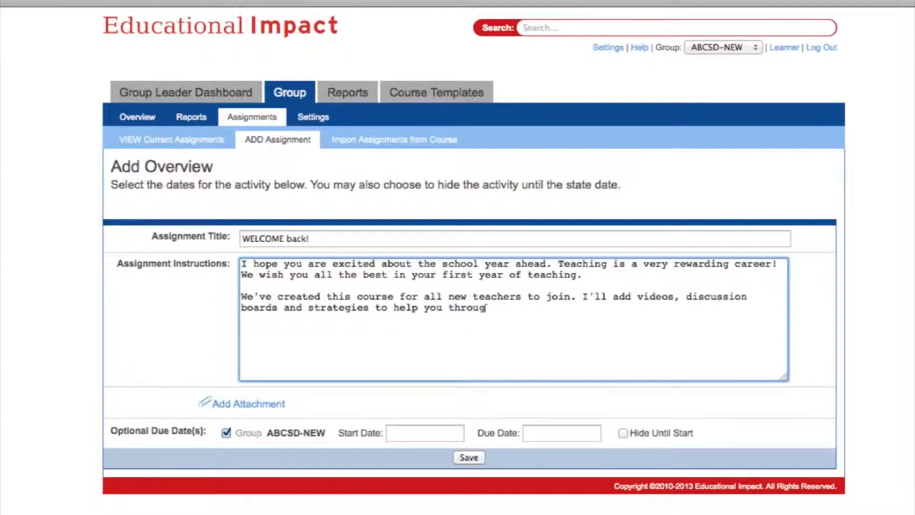
- Add 'Any questions, please contact me directly.' and a 'Sincerely,' sign-off
{"action": "key", "text": "Return"}
{"action": "key", "text": "Return"}
{"action": "type", "text": "Any questions, please contact me c"}
{"action": "key", "text": "BackSpace"}
{"action": "type", "text": "directly"}
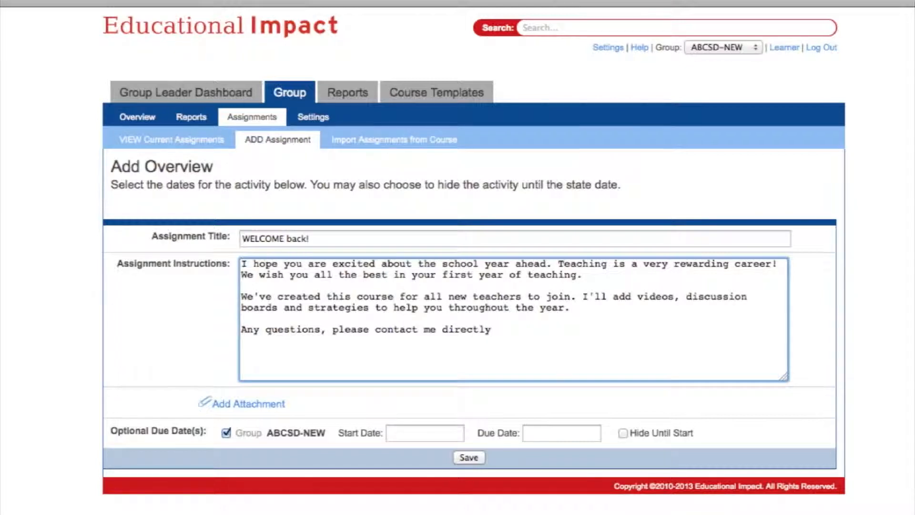
{"action": "type", "text": "."}
{"action": "key", "text": "Return"}
{"action": "key", "text": "Return"}
{"action": "type", "text": "Sincerely,"}
{"action": "key", "text": "Return"}
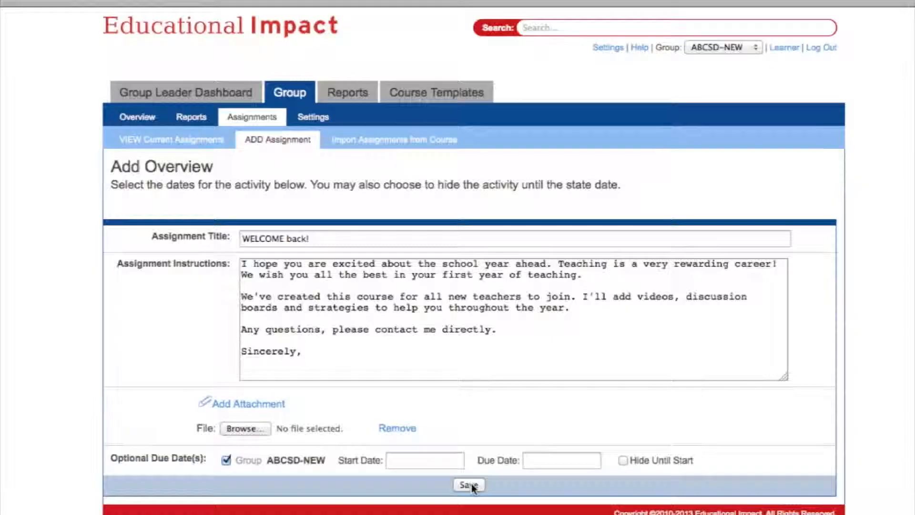
{"action": "left_click", "coordinate": [471, 483]}
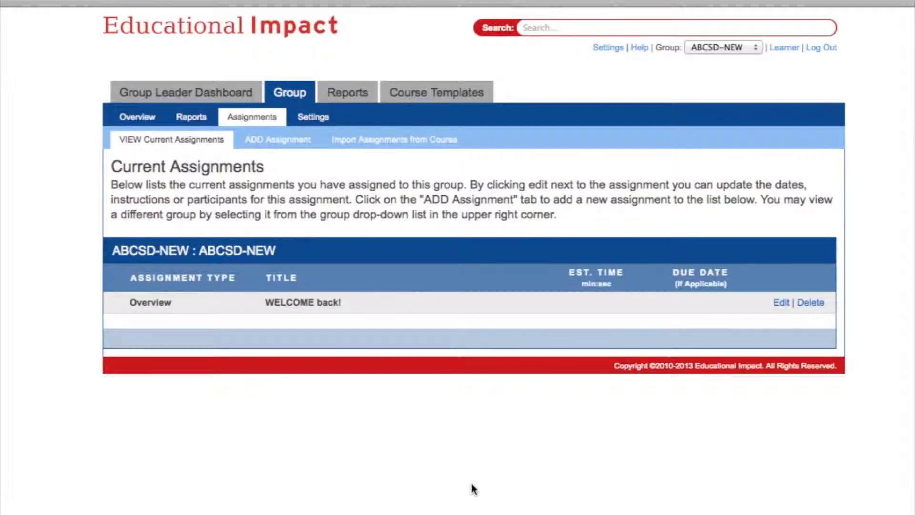
- Add an Instructor Journal titled 'Getting Started: Establishing Your Classroom Environment'
{"action": "left_click", "coordinate": [285, 140]}
{"action": "scroll", "coordinate": [446, 361], "scroll_direction": "down", "scroll_amount": 3}
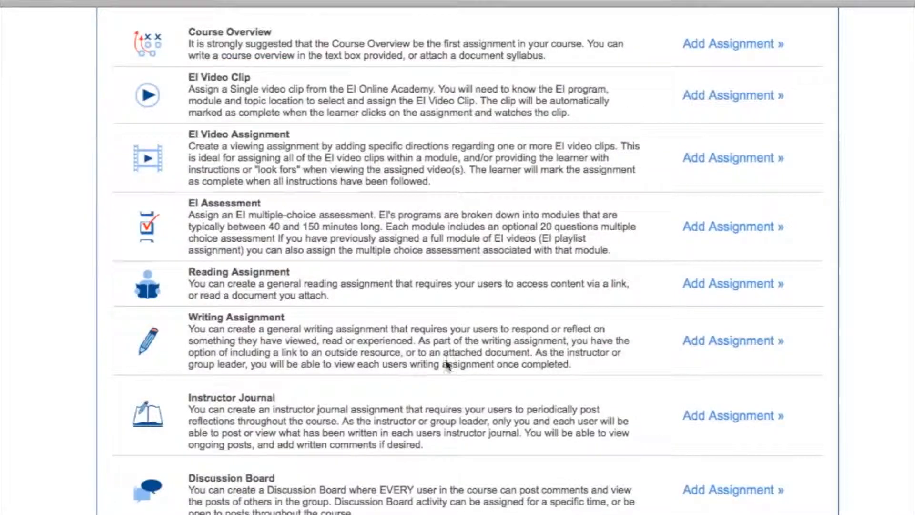
{"action": "left_click", "coordinate": [713, 415]}
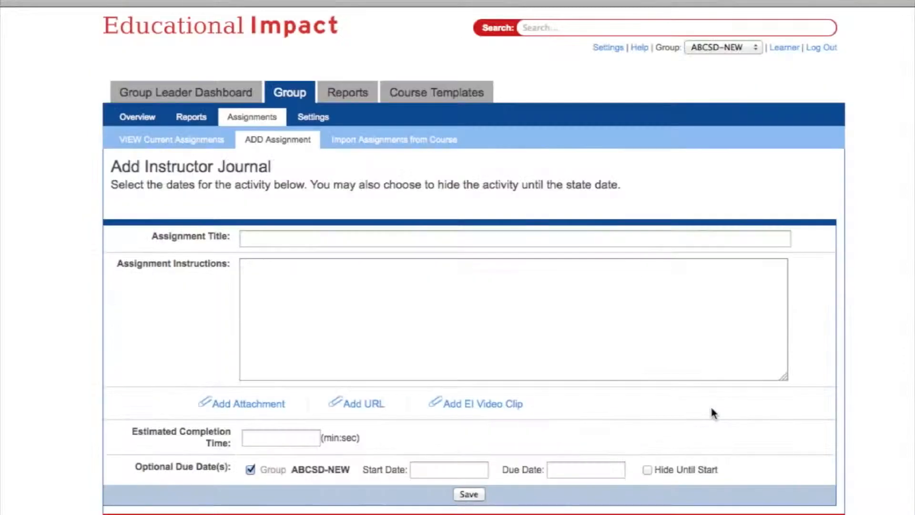
{"action": "left_click", "coordinate": [271, 239]}
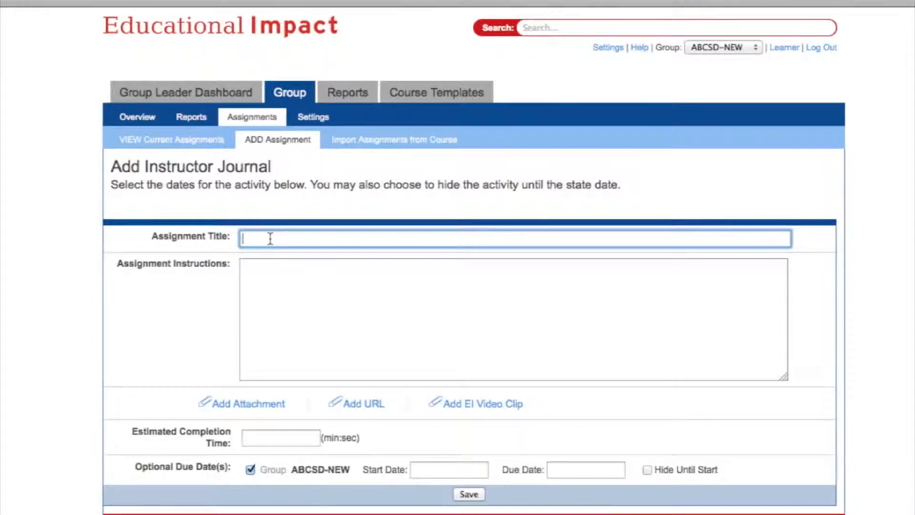
{"action": "type", "text": "Getting Started:  Establ"}
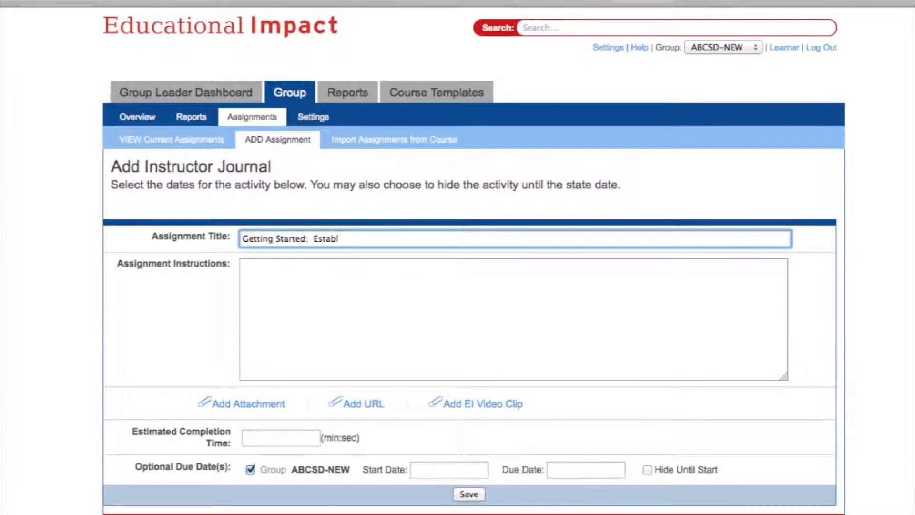
{"action": "type", "text": "ishing Classroo"}
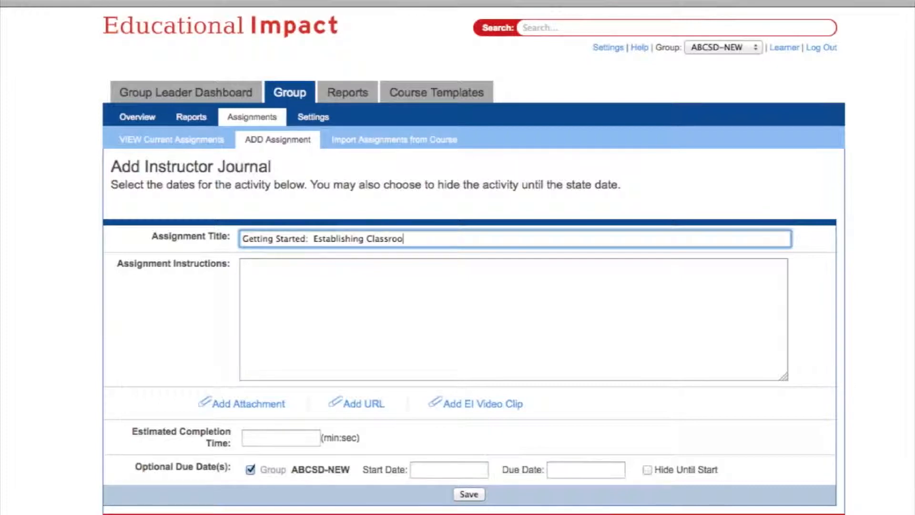
{"action": "type", "text": "m Environment"}
{"action": "left_click", "coordinate": [368, 239]}
{"action": "type", "text": "Your"}
- Paste the reflection prompt and add 'Use the space below for your written response.'
{"action": "key", "text": "Tab"}
{"action": "type", "text": "Prior to starting this course, think about a classroom you've observed or participated in that had a positive and well-managed environment.  What did you see and hear in that classroom that you liked?"}
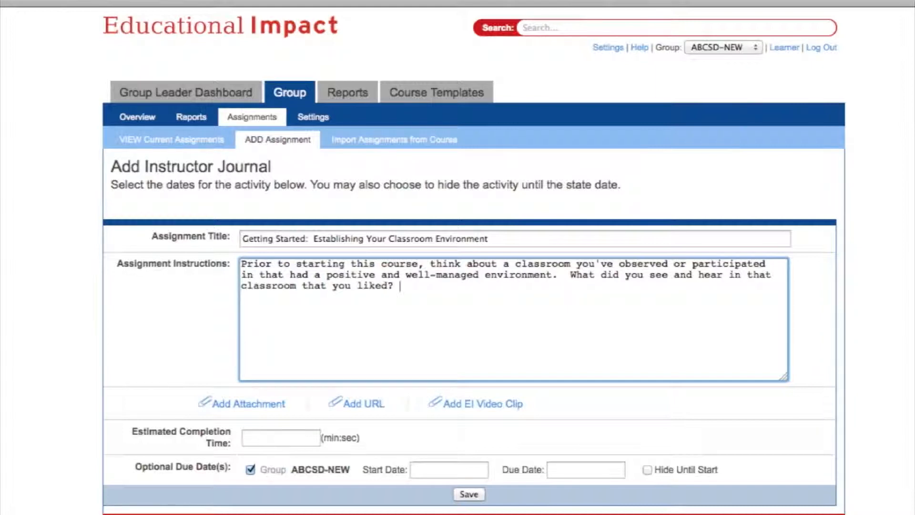
{"action": "key", "text": "Return"}
{"action": "key", "text": "Return"}
{"action": "type", "text": "Use the s"}
{"action": "key", "text": "BackSpace"}
{"action": "type", "text": "space"}
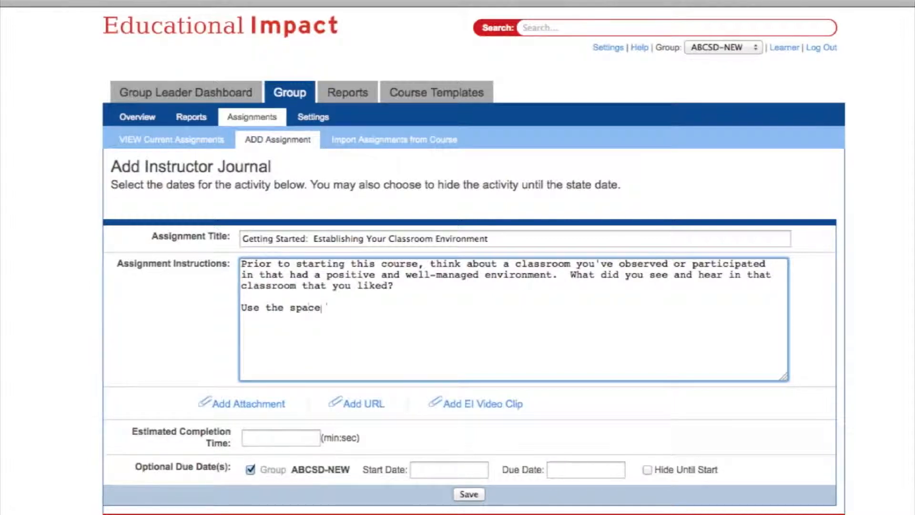
{"action": "type", "text": " below for your wr"}
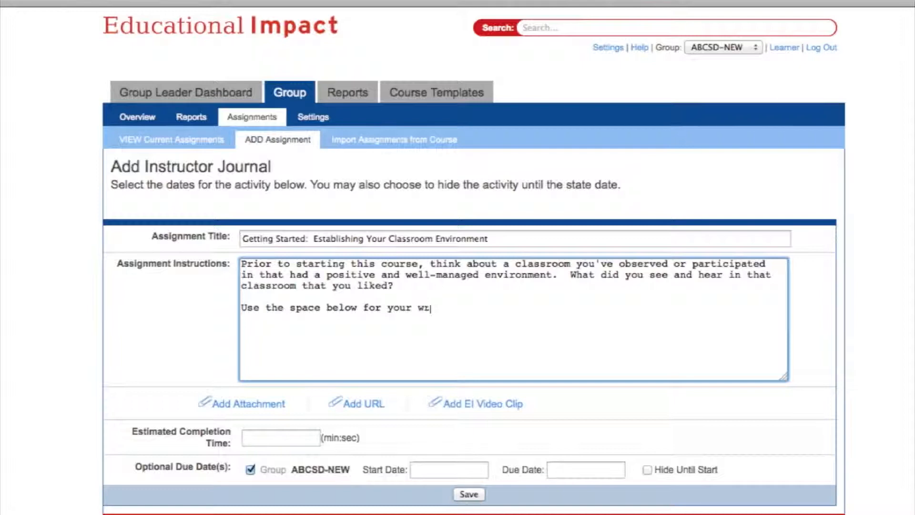
{"action": "type", "text": "itten response."}
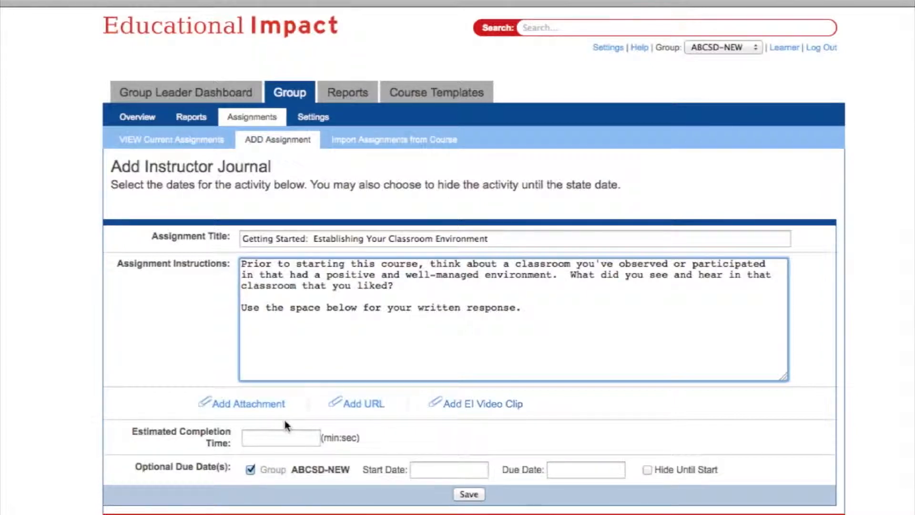
- Set the journal's estimated completion time to 15:00 and save it
{"action": "left_click", "coordinate": [271, 437]}
{"action": "type", "text": "15:"}
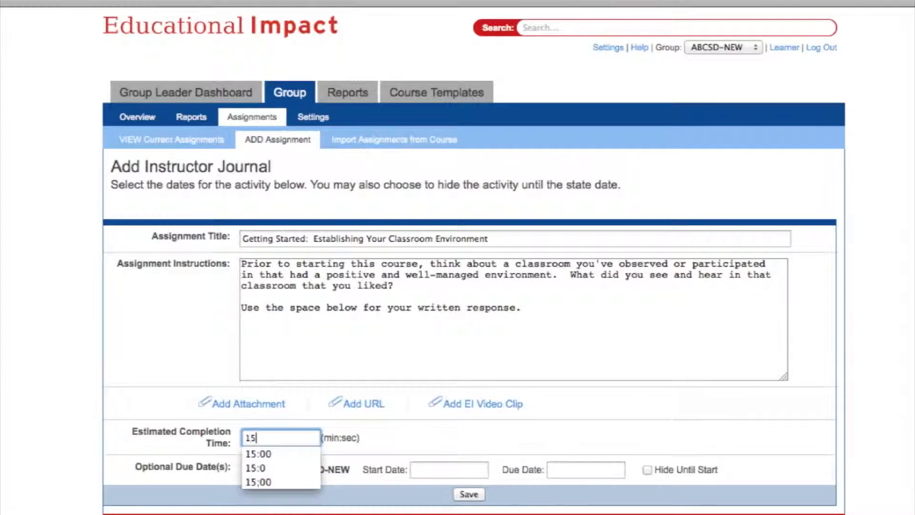
{"action": "type", "text": "00"}
{"action": "left_click", "coordinate": [469, 495]}
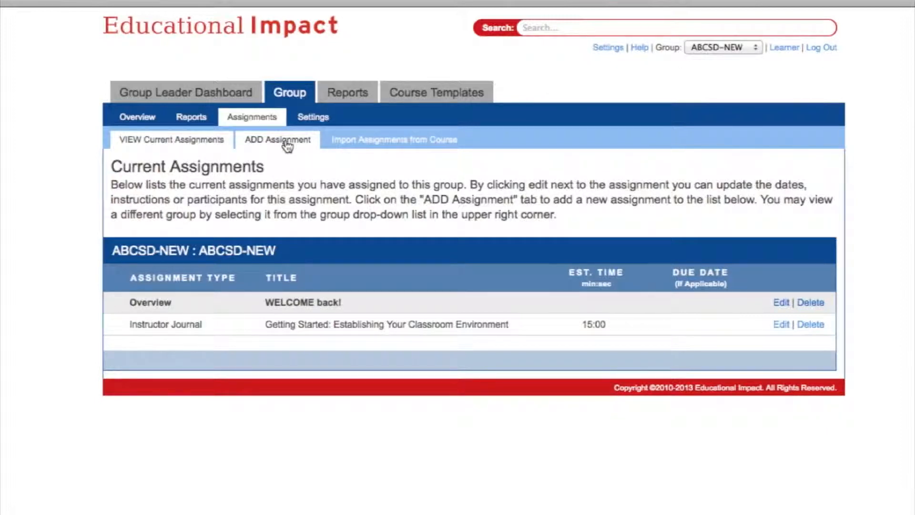
- Open the Add EI Video Assignment form from the ADD Assignment catalogue
{"action": "left_click", "coordinate": [286, 143]}
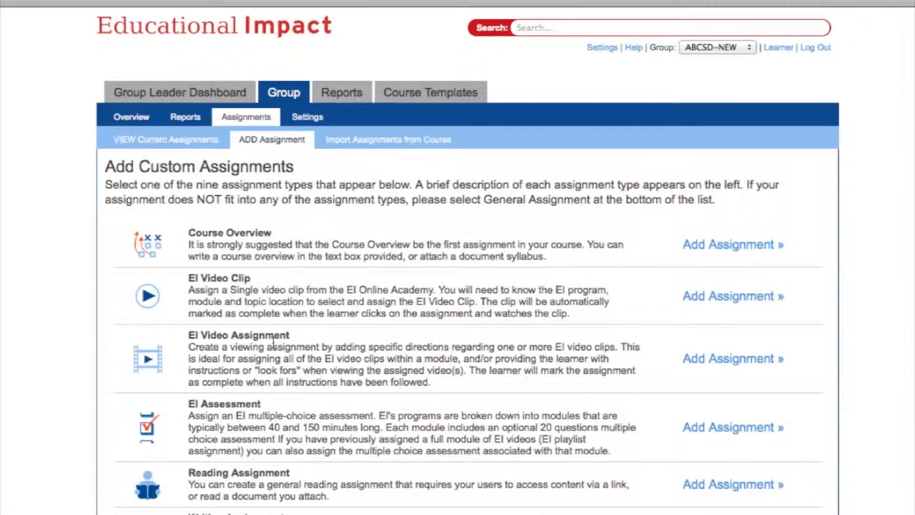
{"action": "left_click", "coordinate": [728, 362]}
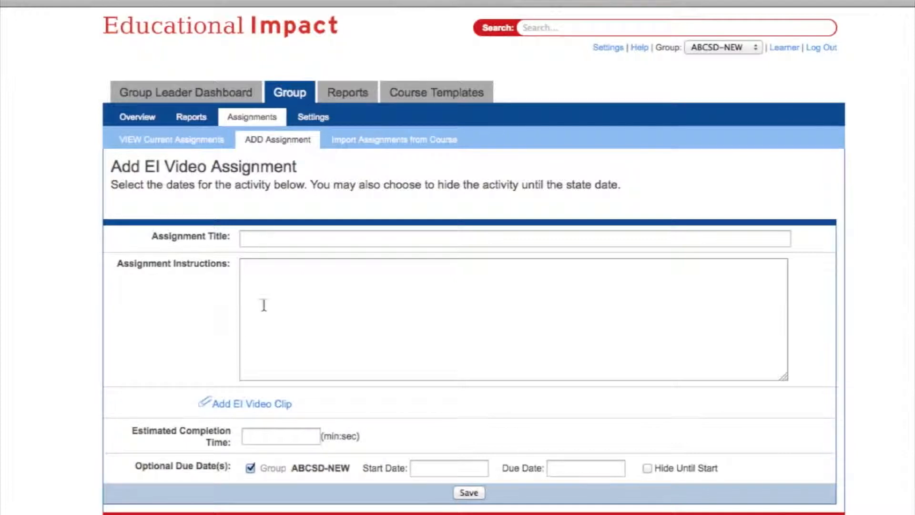
- Add an EI clip from Positive Behavior Support: In Action's Overview module, expanding 1. Introduction
{"action": "left_click", "coordinate": [261, 402]}
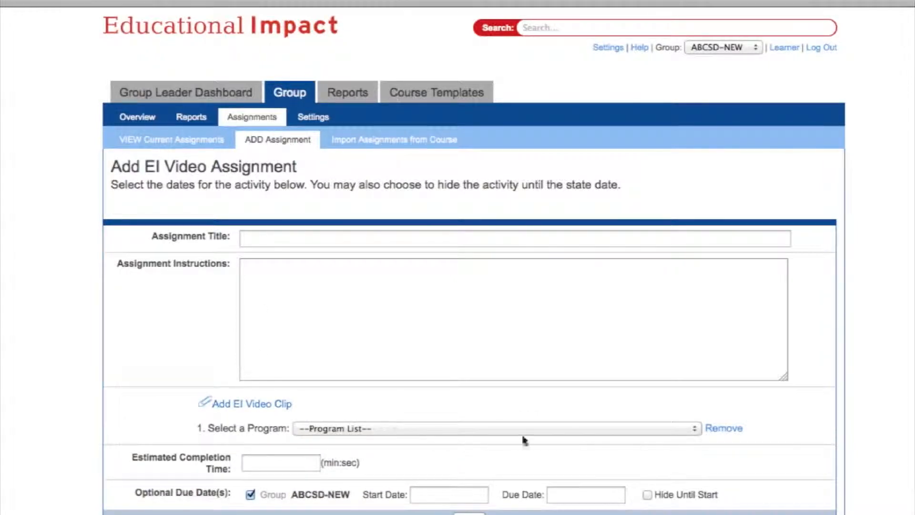
{"action": "left_click", "coordinate": [695, 430]}
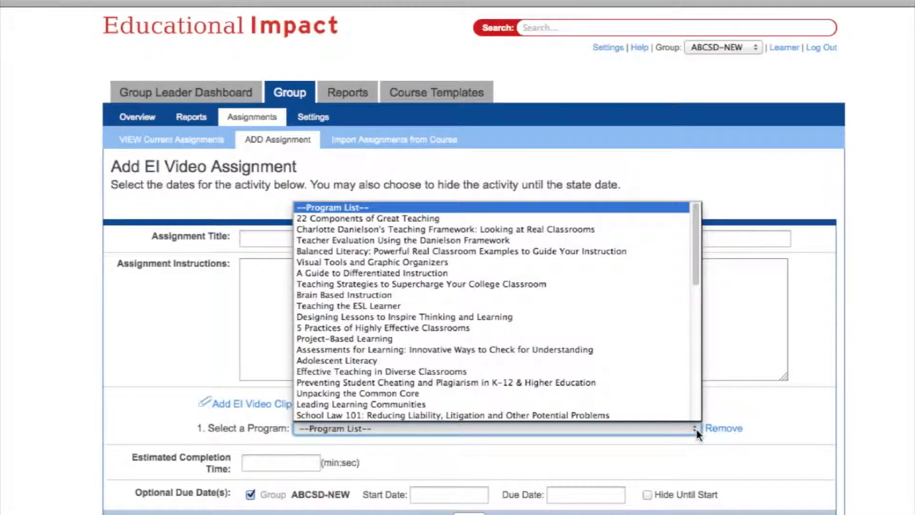
{"action": "scroll", "coordinate": [505, 337], "scroll_direction": "down", "scroll_amount": 10}
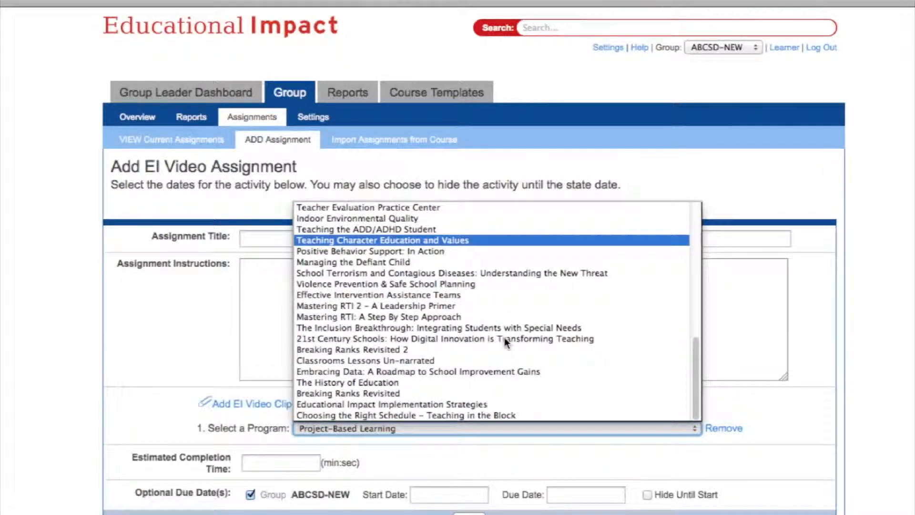
{"action": "left_click", "coordinate": [461, 251]}
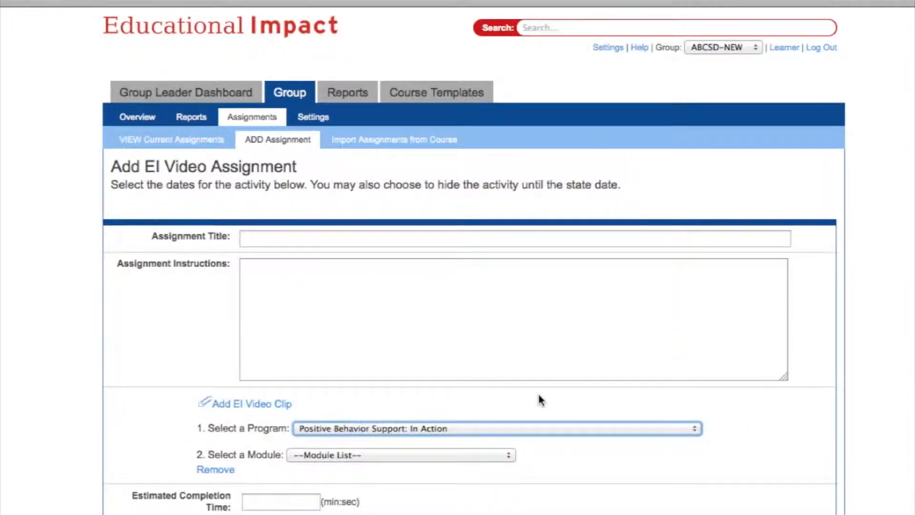
{"action": "left_click", "coordinate": [509, 456]}
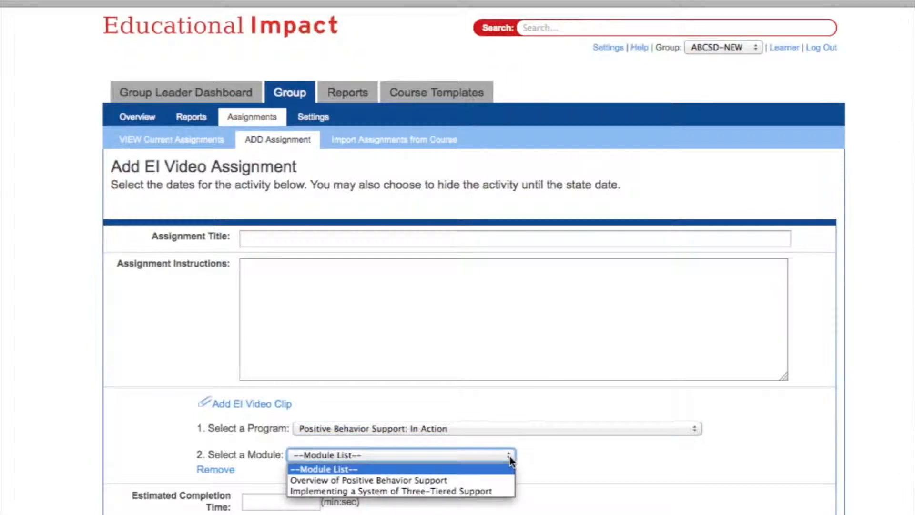
{"action": "left_click", "coordinate": [465, 481]}
{"action": "scroll", "coordinate": [466, 482], "scroll_direction": "down", "scroll_amount": 3}
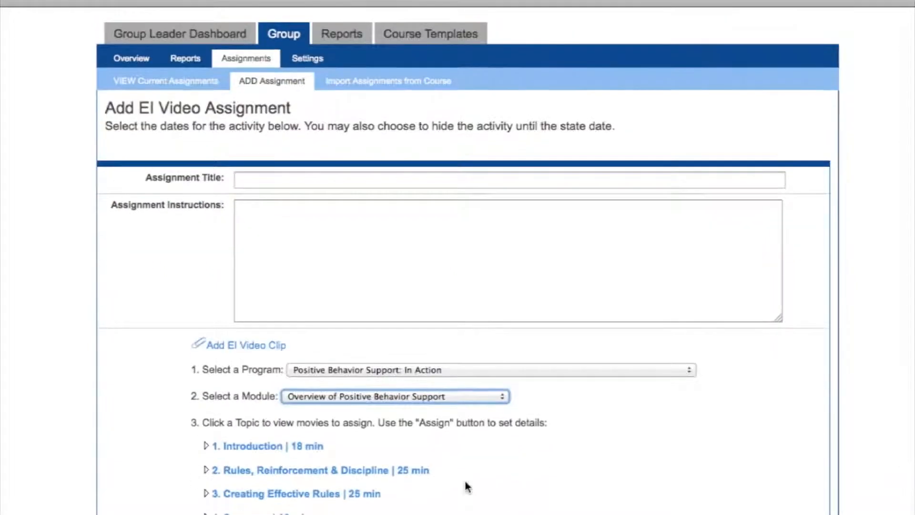
{"action": "left_click", "coordinate": [308, 447]}
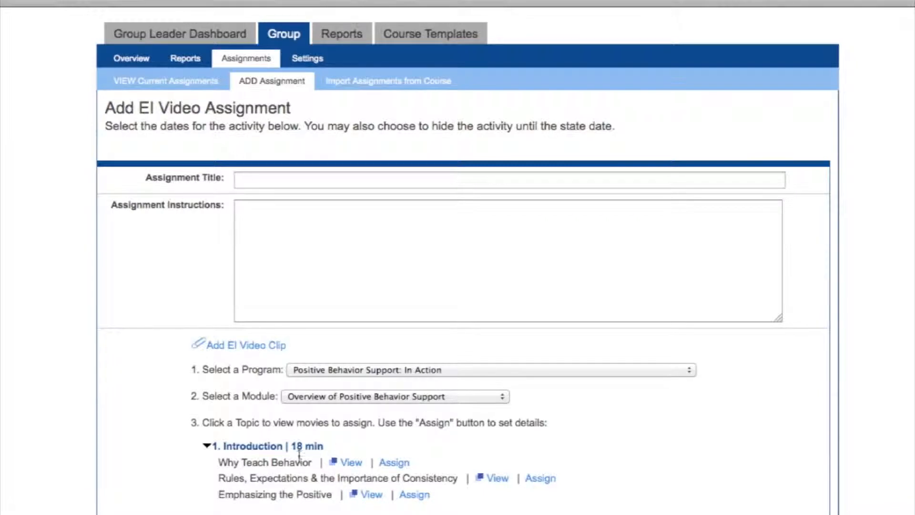
- Title the video assignment 'Positive Behavior Supports' from the suggestions
{"action": "left_click", "coordinate": [261, 210]}
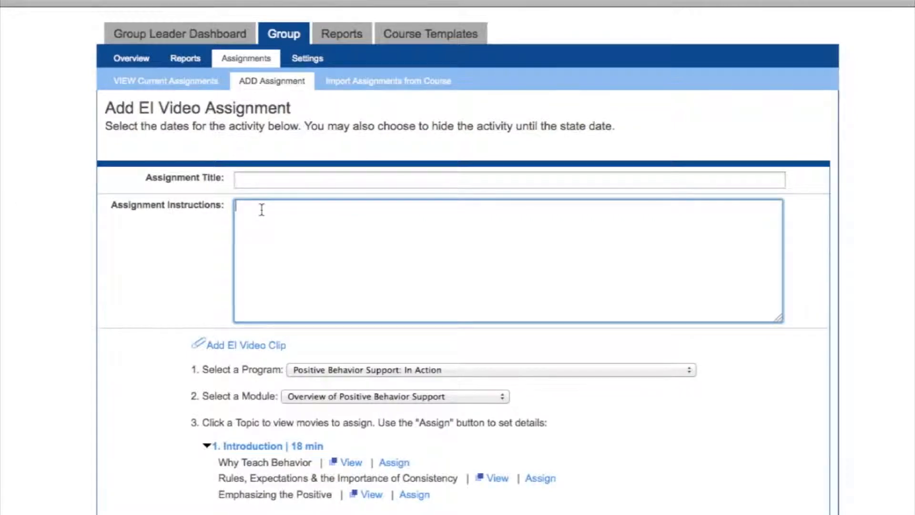
{"action": "left_click", "coordinate": [255, 176]}
{"action": "type", "text": "Positive Behav"}
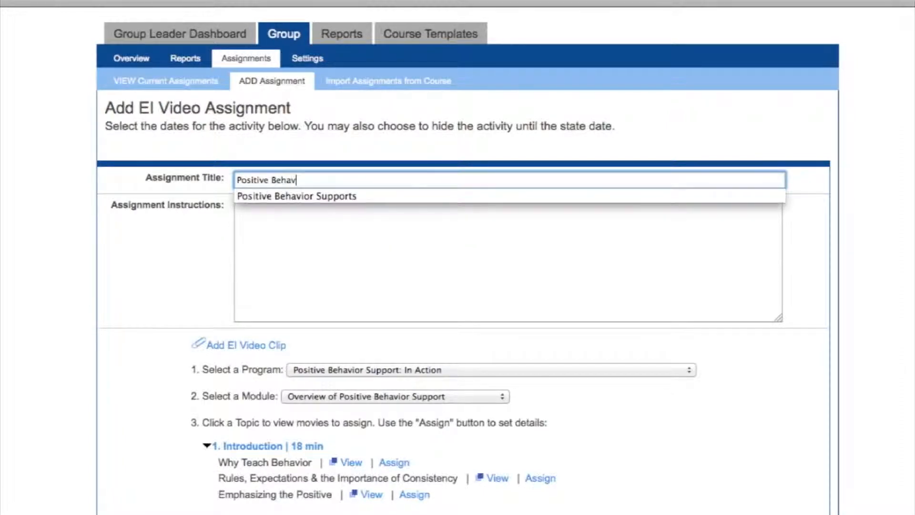
{"action": "key", "text": "Down"}
{"action": "key", "text": "Tab"}
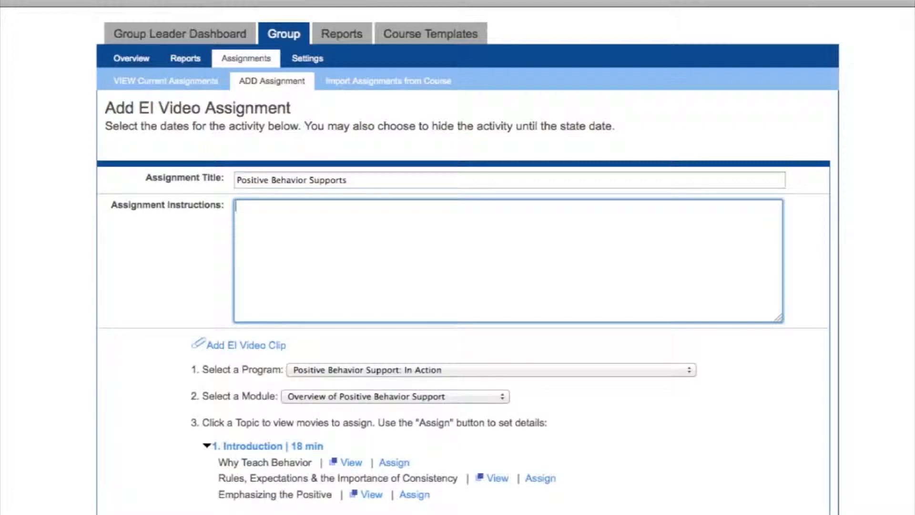
- Write instructions on teaching behavior and consistent rules, then ask learners to watch clips 1-3
{"action": "type", "text": "Learn the importan"}
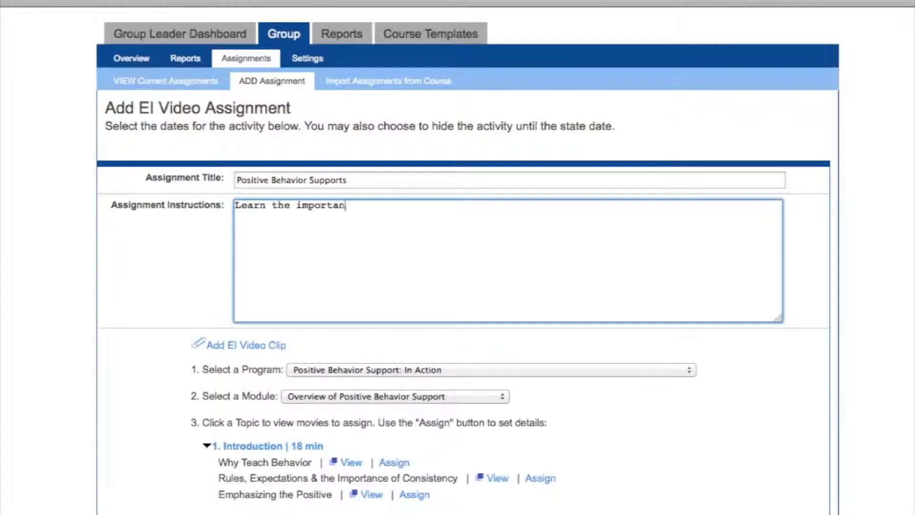
{"action": "type", "text": "ce of teaching"}
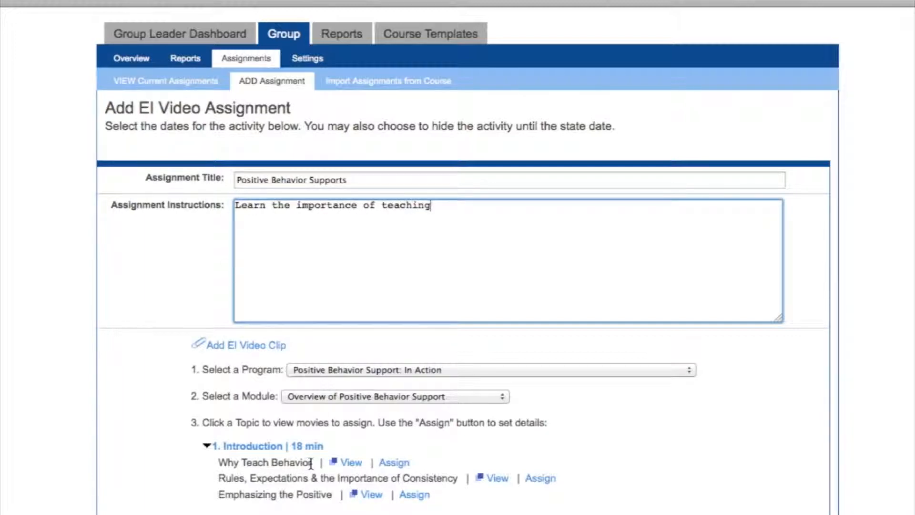
{"action": "type", "text": " behavior and setting "}
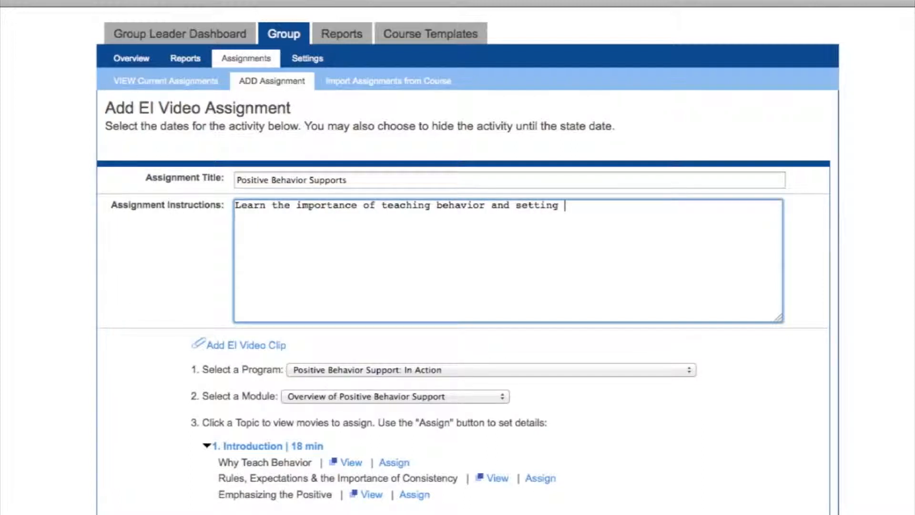
{"action": "type", "text": "rules and expectations"}
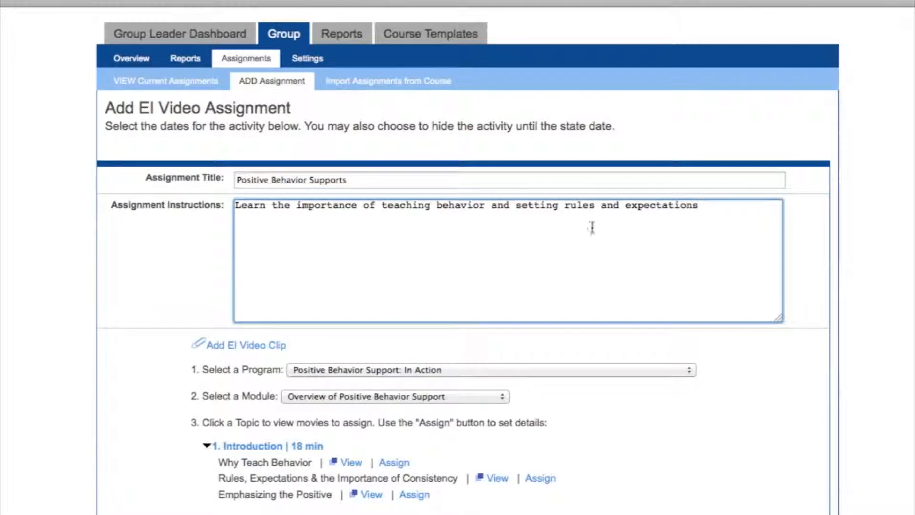
{"action": "left_click", "coordinate": [564, 206]}
{"action": "type", "text": "consistent"}
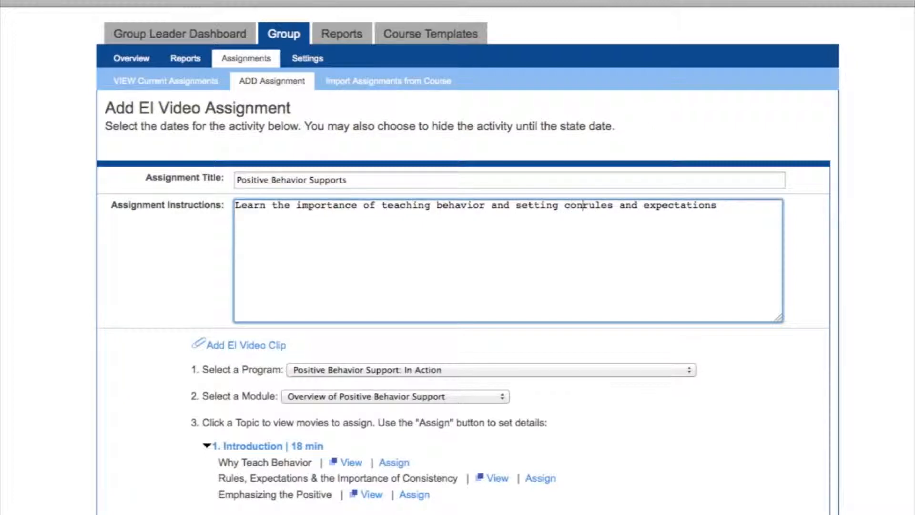
{"action": "left_click", "coordinate": [770, 206]}
{"action": "type", "text": "."}
{"action": "key", "text": "Return"}
{"action": "key", "text": "Return"}
{"action": "type", "text": "The "}
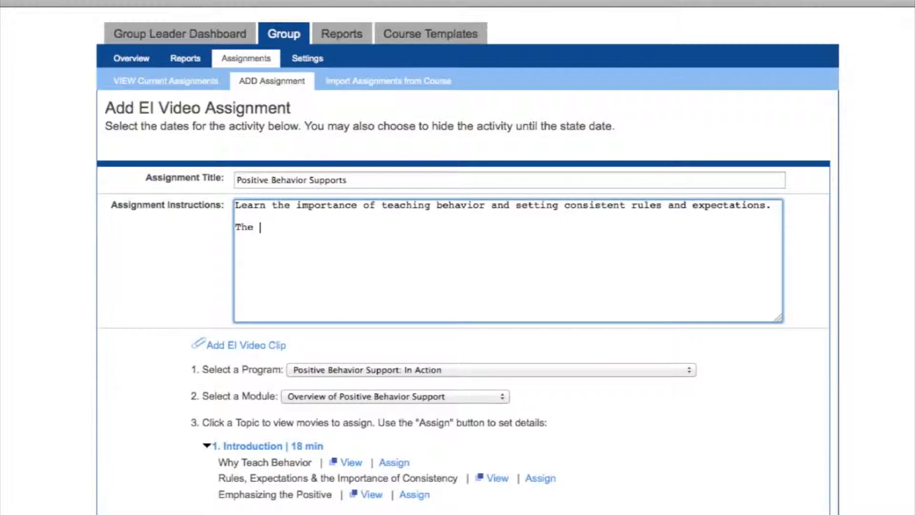
{"action": "type", "text": "link below wi"}
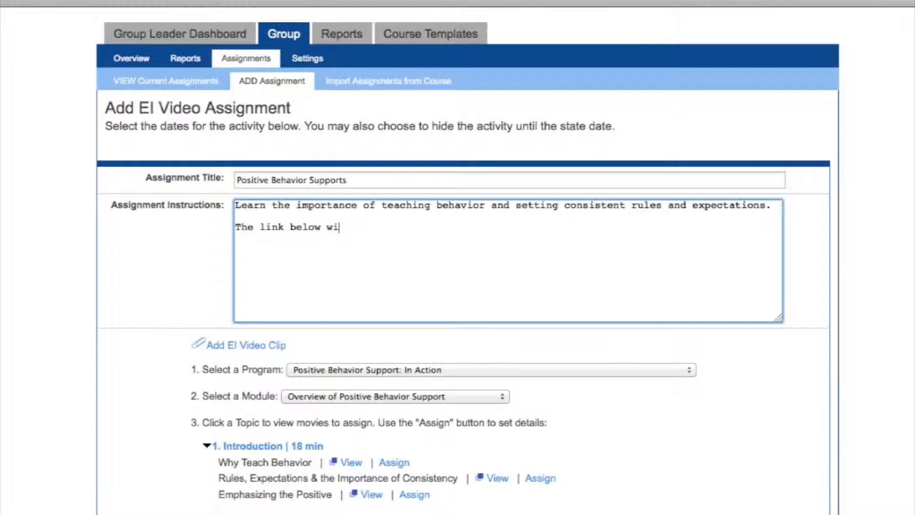
{"action": "type", "text": "ll take you t"}
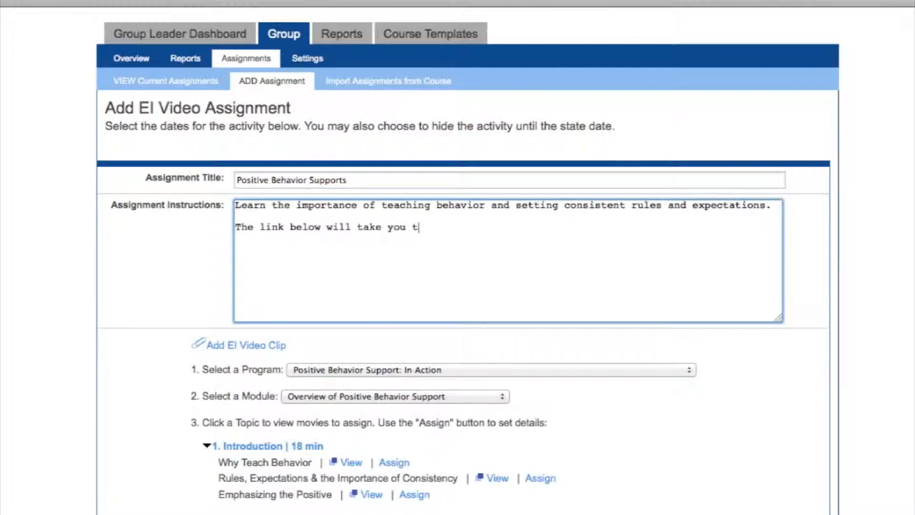
{"action": "type", "text": "o clip 1, please "}
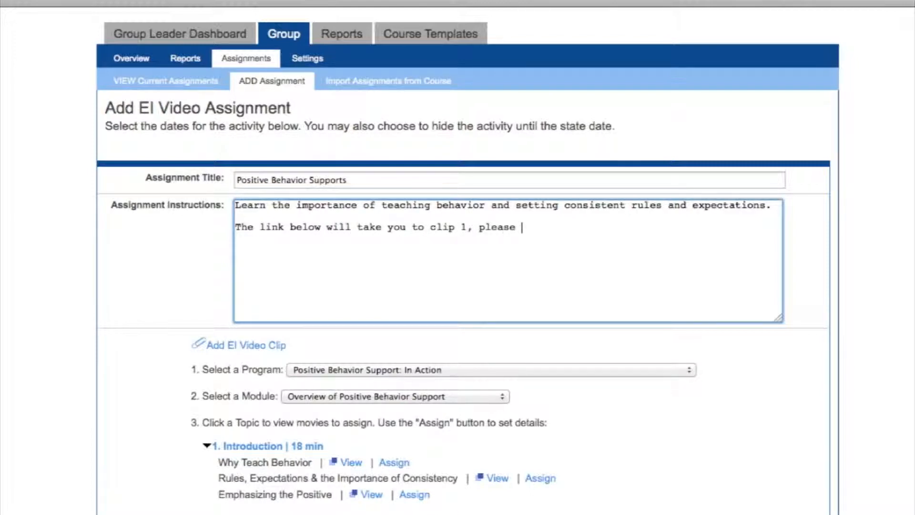
{"action": "type", "text": "watch clips 1-3 to c"}
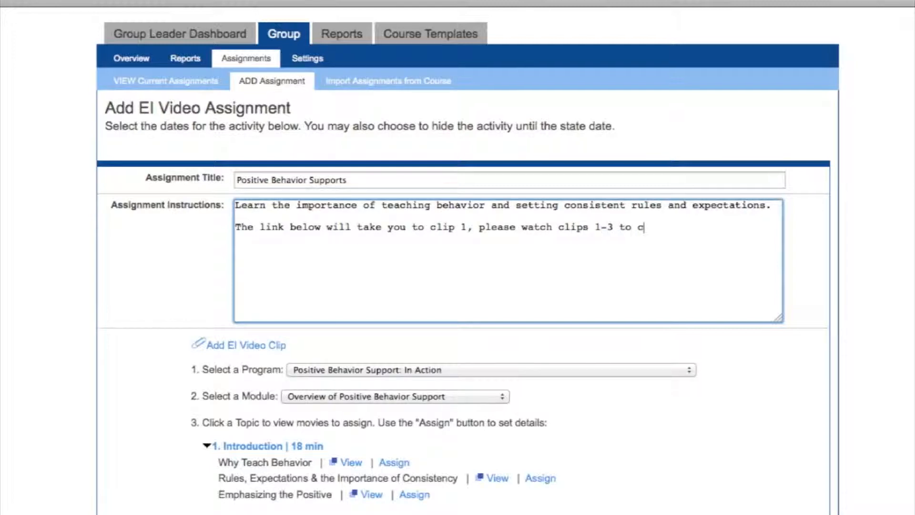
{"action": "type", "text": "omplete the topic."}
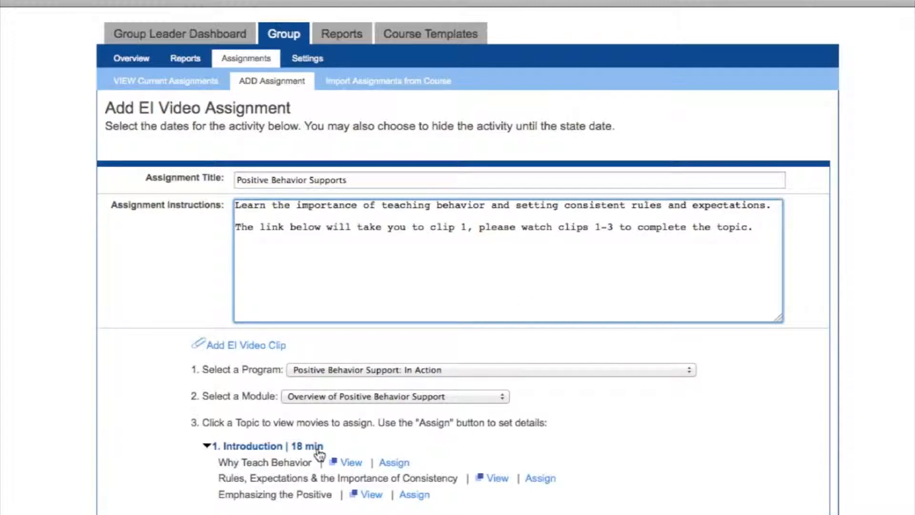
- Assign the Why Teach Behavior clip with an 18:00 estimated completion time and save Positive Behavior Supports
{"action": "left_click", "coordinate": [394, 462]}
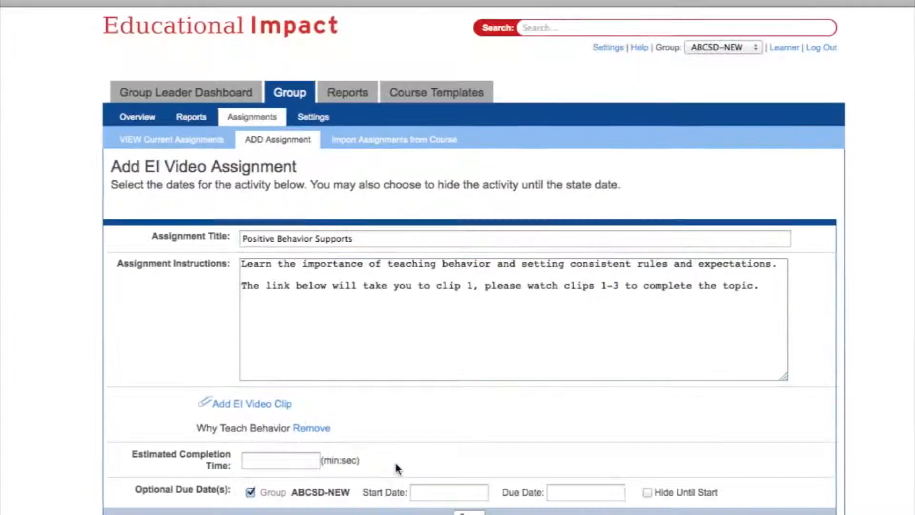
{"action": "left_click", "coordinate": [263, 459]}
{"action": "type", "text": "18:00"}
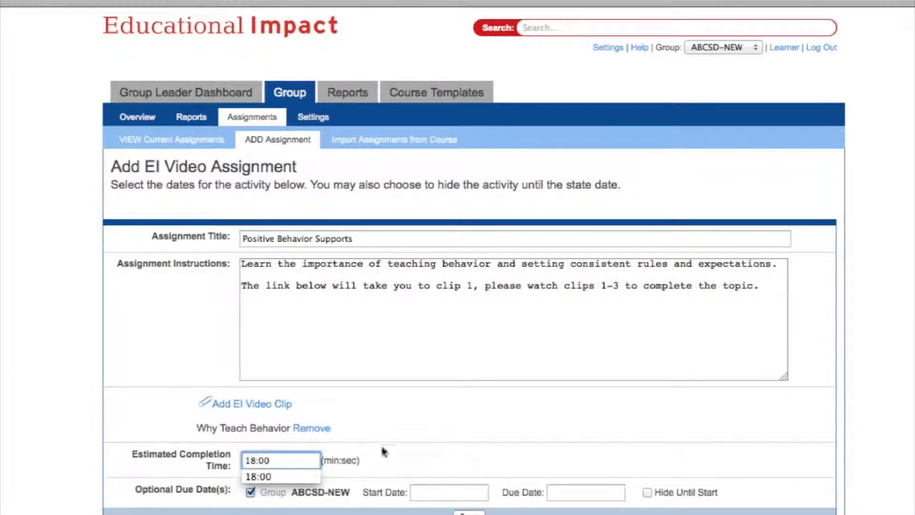
{"action": "left_click", "coordinate": [411, 441]}
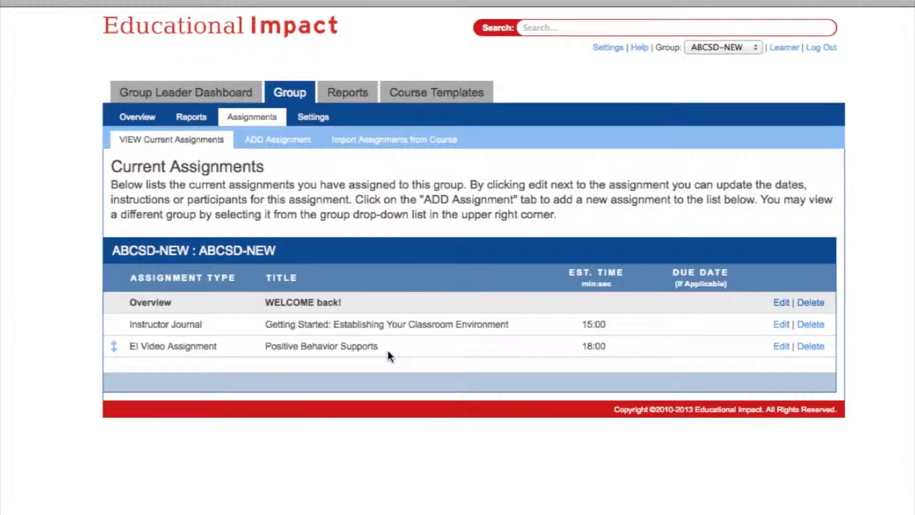
{"action": "left_click", "coordinate": [292, 149]}
- Create a new Writing Assignment titled 'Classroom Checklist'
{"action": "scroll", "coordinate": [305, 496], "scroll_direction": "down", "scroll_amount": 5}
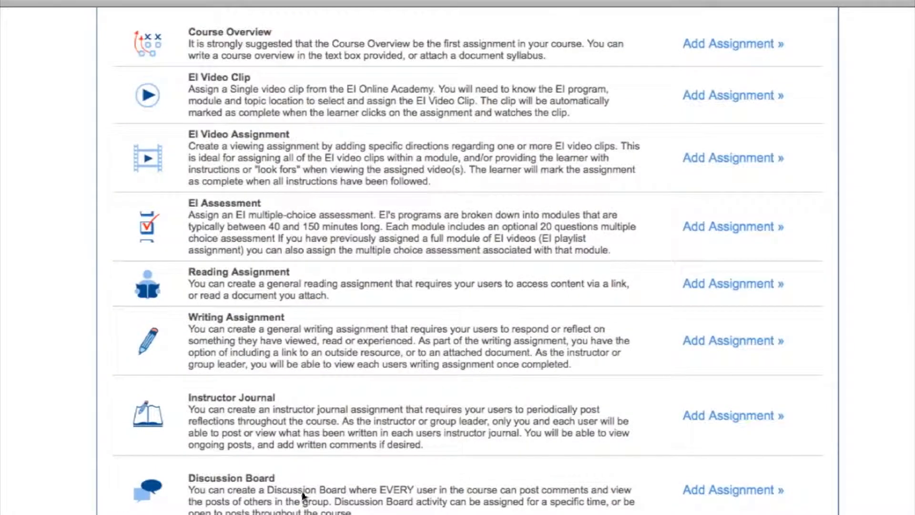
{"action": "left_click", "coordinate": [699, 350]}
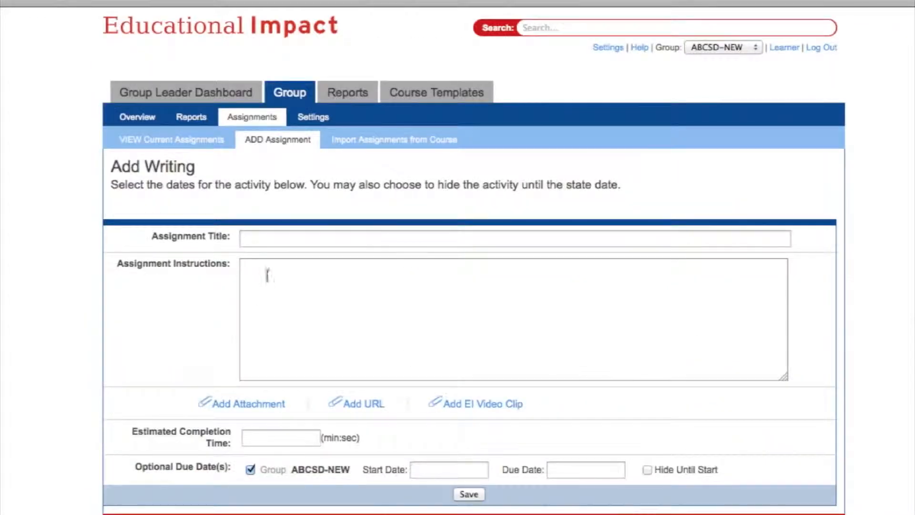
{"action": "left_click", "coordinate": [258, 237]}
{"action": "type", "text": "Cla"}
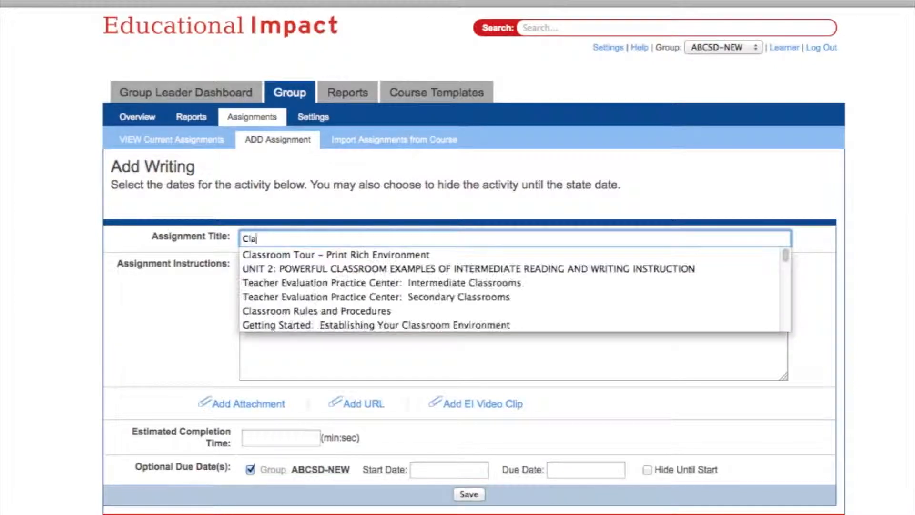
{"action": "type", "text": "ssroom Checklist"}
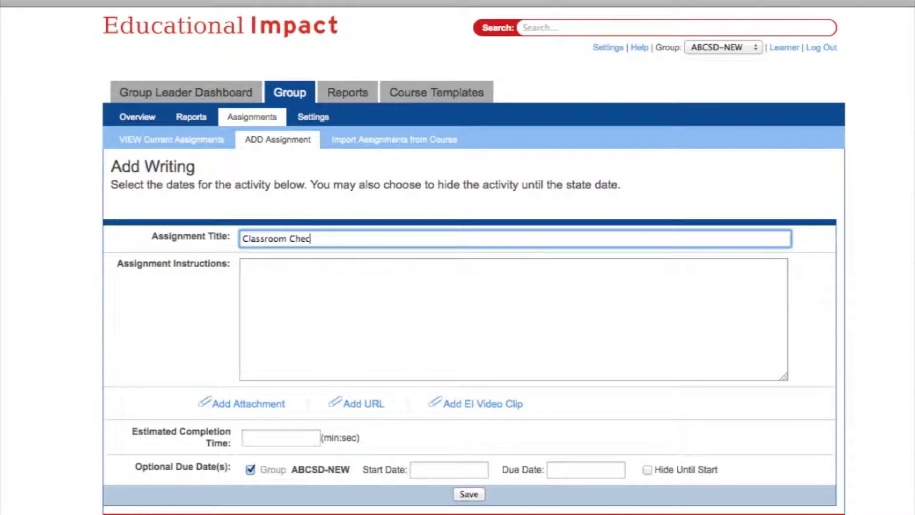
{"action": "left_click", "coordinate": [246, 266]}
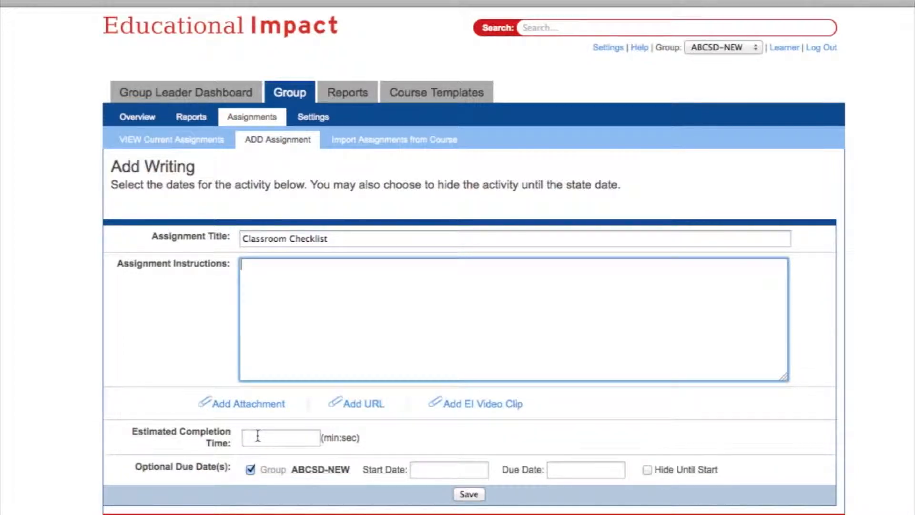
- Set the due date to October 18, 2013, paste the survey instructions, and begin attaching a file
{"action": "left_click", "coordinate": [564, 468]}
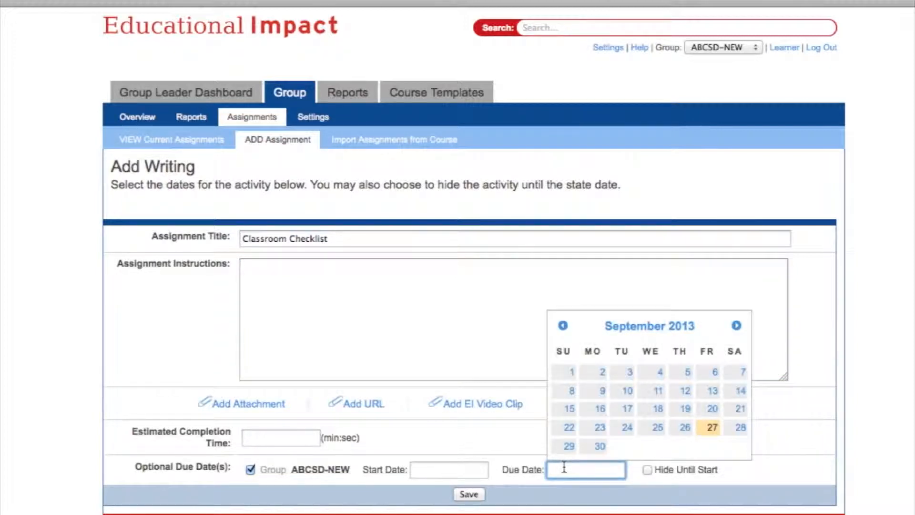
{"action": "left_click", "coordinate": [735, 326]}
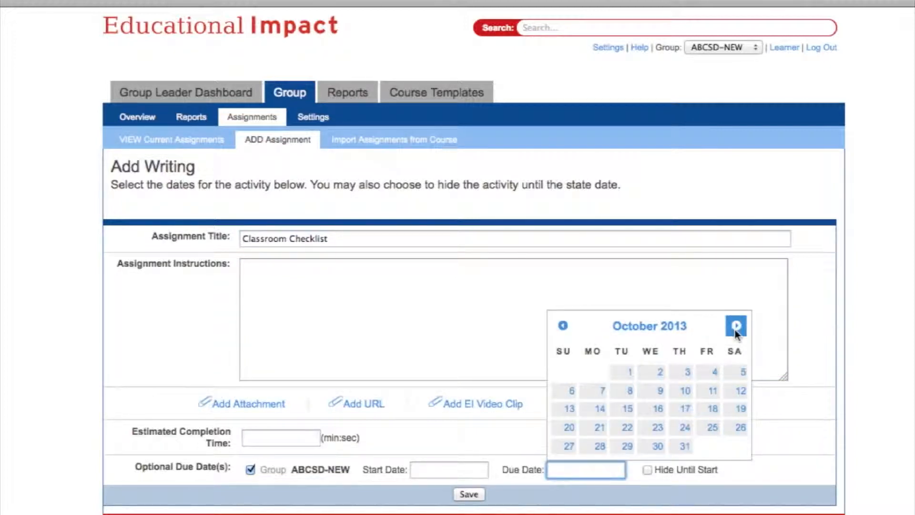
{"action": "left_click", "coordinate": [713, 409]}
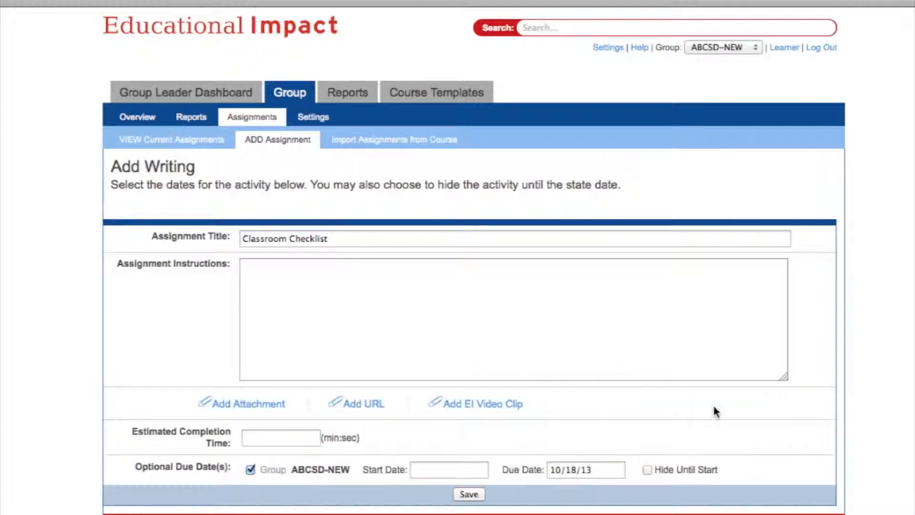
{"action": "left_click", "coordinate": [320, 294]}
{"action": "type", "text": "Use the attached checklist to survey your classroom.  We'll discuss at our next meeting on Oct 18th."}
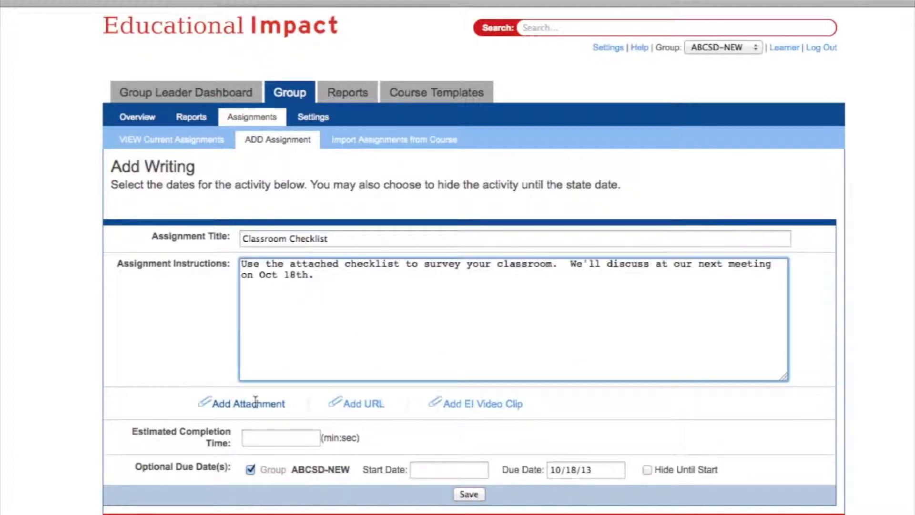
{"action": "left_click", "coordinate": [248, 403]}
{"action": "left_click", "coordinate": [245, 430]}
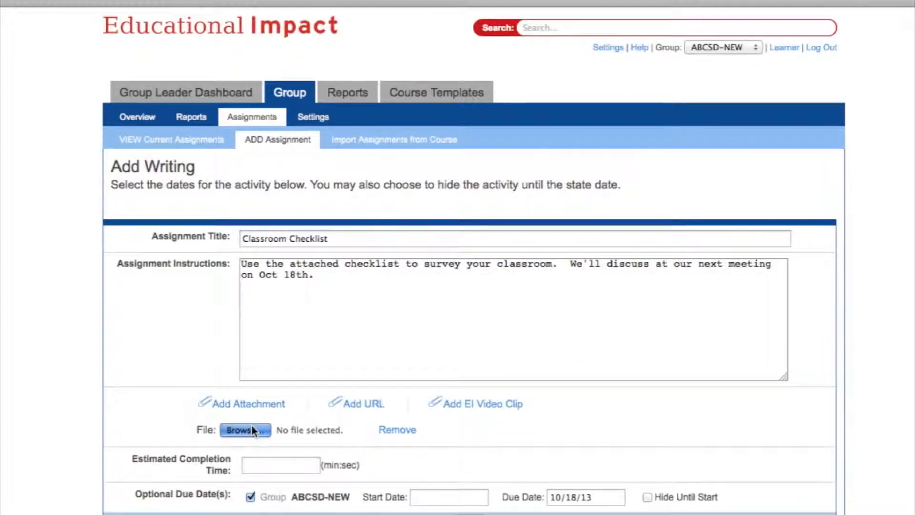
- Attach the checklist file to the Classroom Checklist assignment
{"action": "type", "text": "checklist"}
{"action": "left_click", "coordinate": [458, 217]}
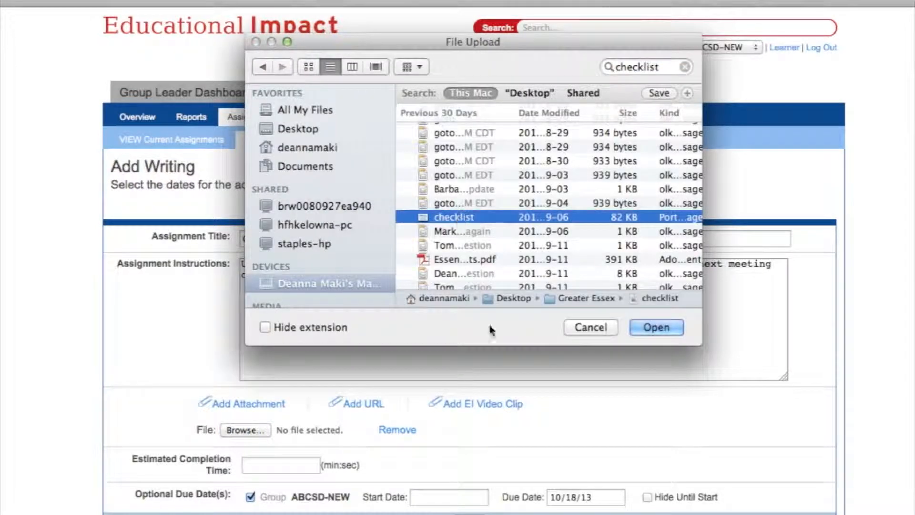
{"action": "left_click", "coordinate": [655, 328]}
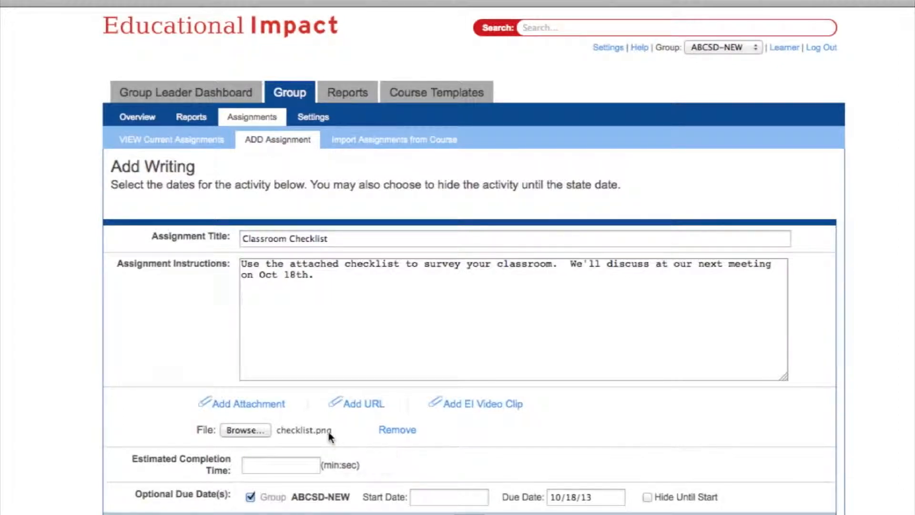
- Give Classroom Checklist a 20:00 estimated completion time and save it
{"action": "left_click", "coordinate": [293, 465]}
{"action": "type", "text": "20:00"}
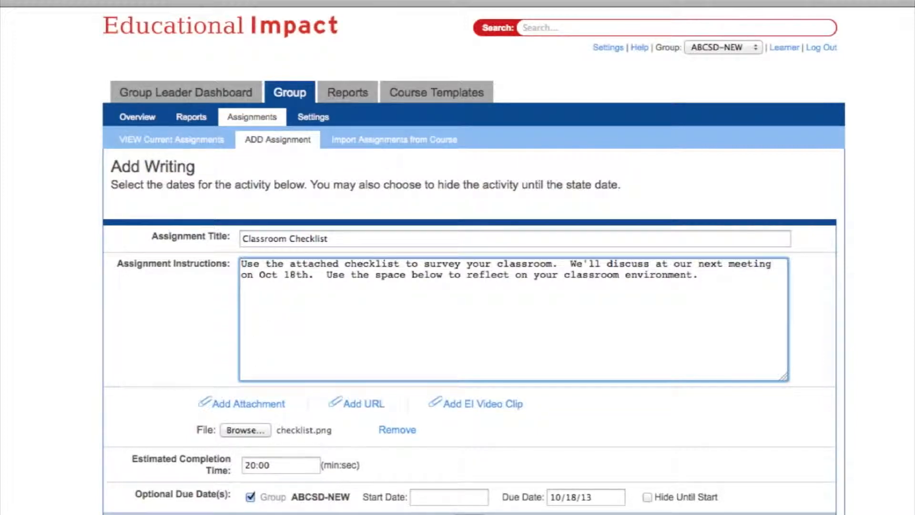
{"action": "left_click", "coordinate": [469, 514]}
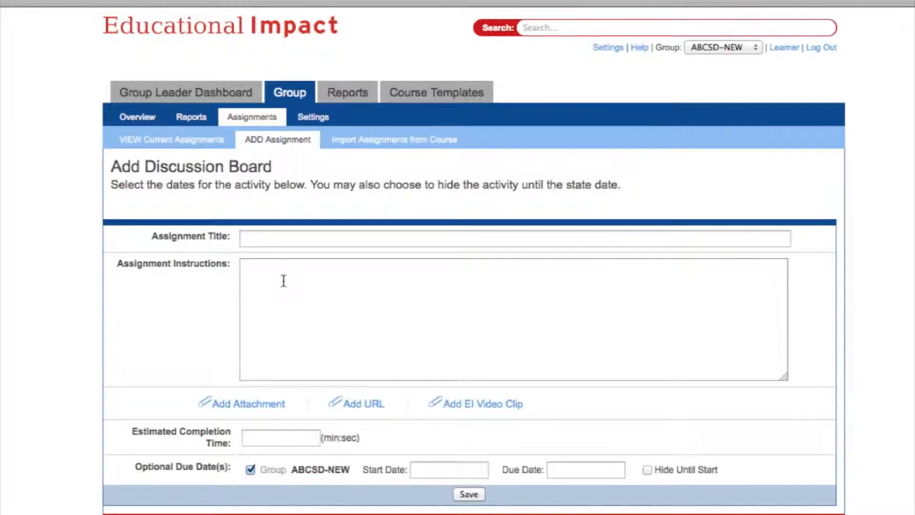
- Title the discussion board 'Can you relate to this video?' and copy the Teacher's First Day video's YouTube address
{"action": "left_click", "coordinate": [256, 240]}
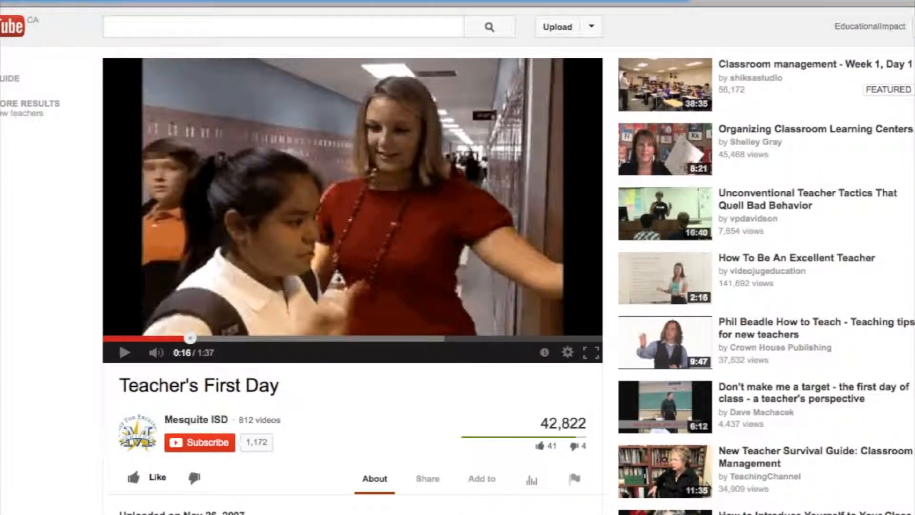
{"action": "right_click", "coordinate": [162, 2]}
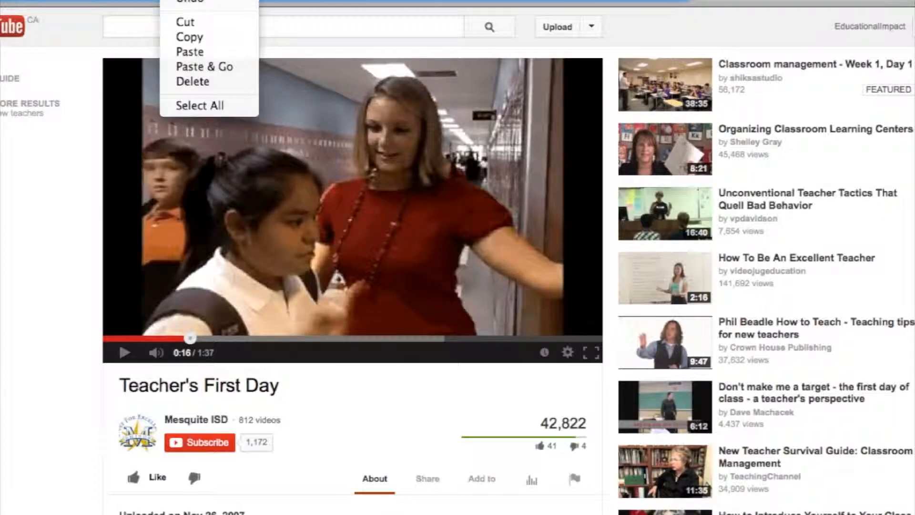
{"action": "left_click", "coordinate": [186, 37]}
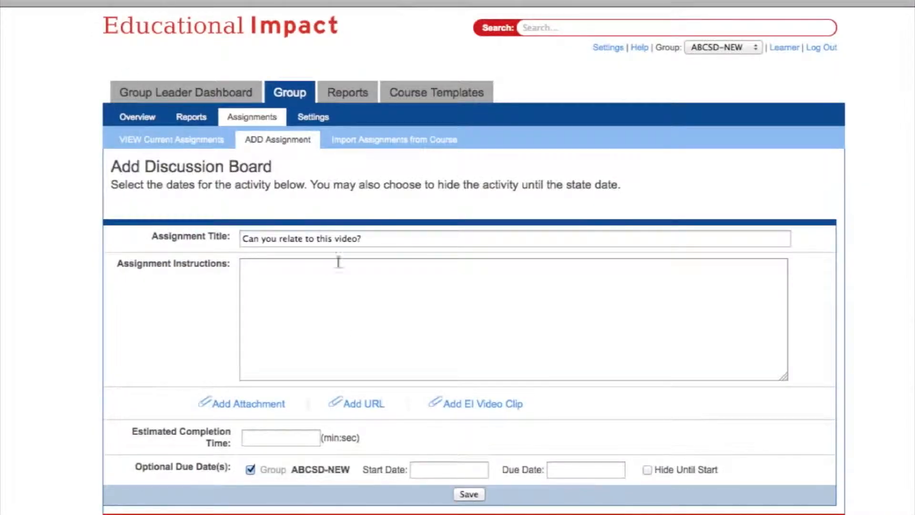
- Add a URL field and paste the copied YouTube video link into it
{"action": "left_click", "coordinate": [356, 404]}
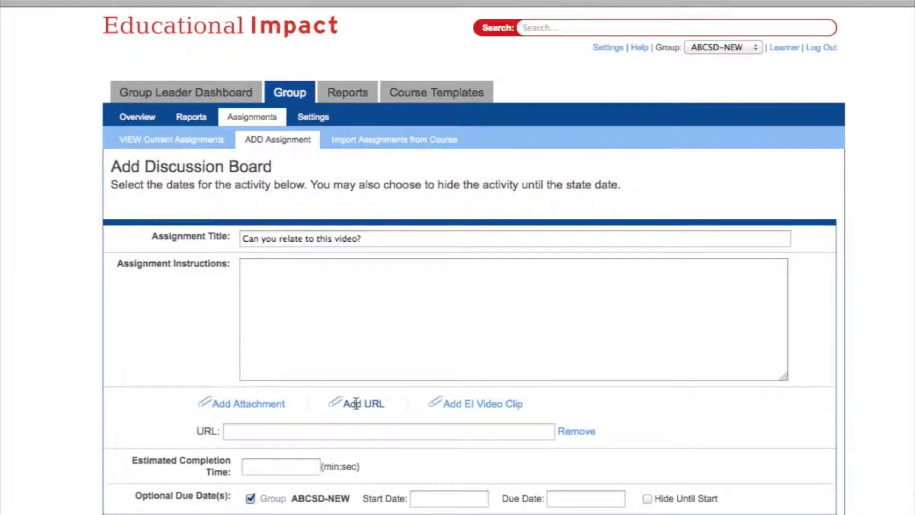
{"action": "left_click", "coordinate": [285, 432]}
{"action": "right_click", "coordinate": [285, 431]}
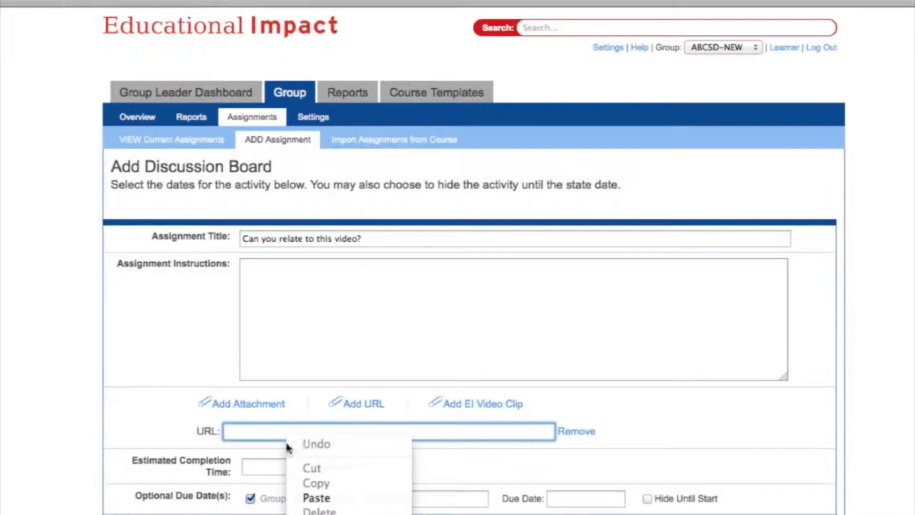
{"action": "left_click", "coordinate": [298, 497]}
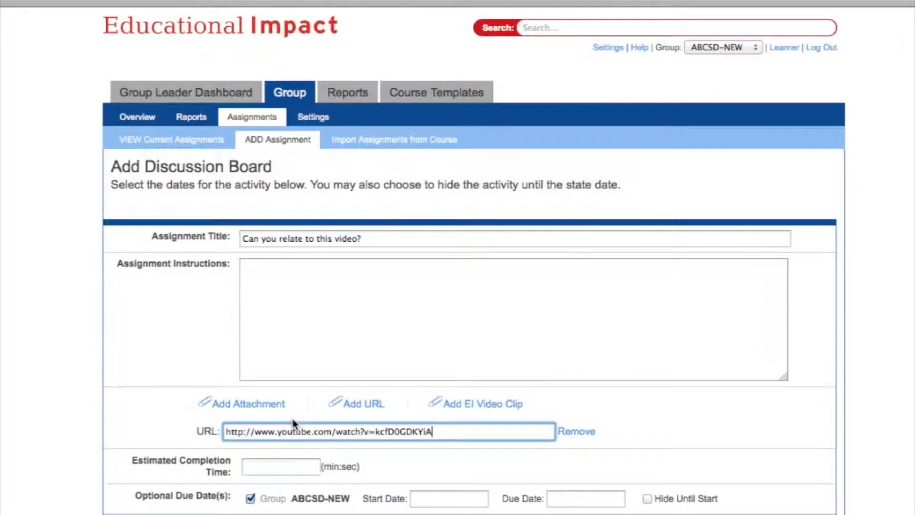
- Set a 10:00 estimated completion time and paste the discussion instructions
{"action": "left_click", "coordinate": [266, 463]}
{"action": "type", "text": "10:"}
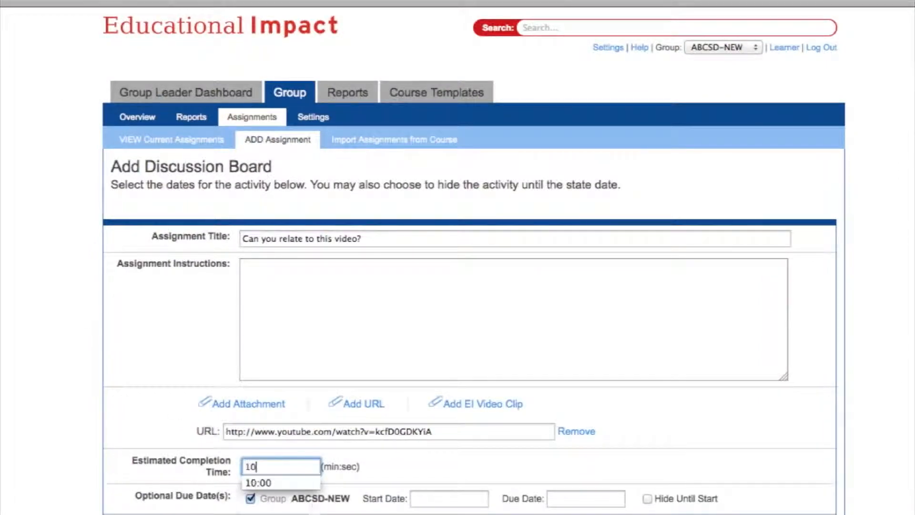
{"action": "type", "text": "00"}
{"action": "left_click", "coordinate": [544, 288]}
{"action": "key", "text": "ctrl+v"}
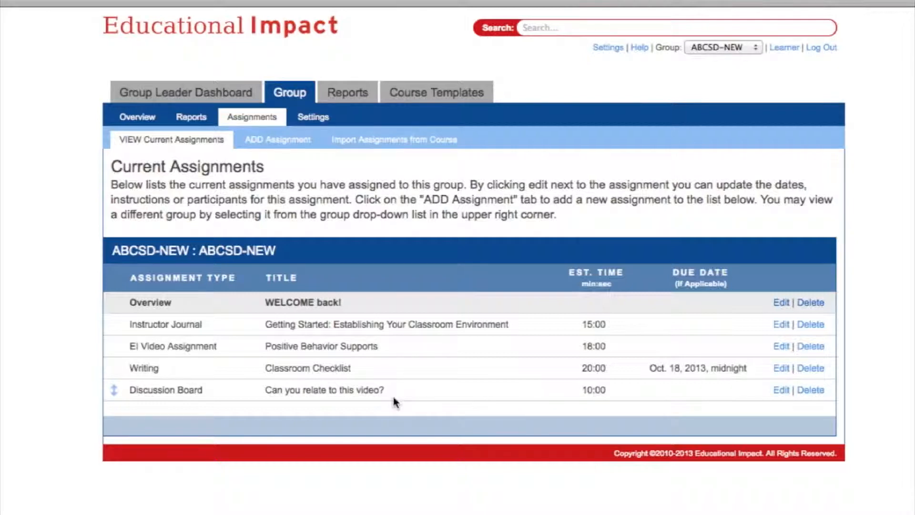
- Add a Course Overview titled 'UNIT 1: COACHING AND MENTORING' and save it
{"action": "left_click", "coordinate": [297, 142]}
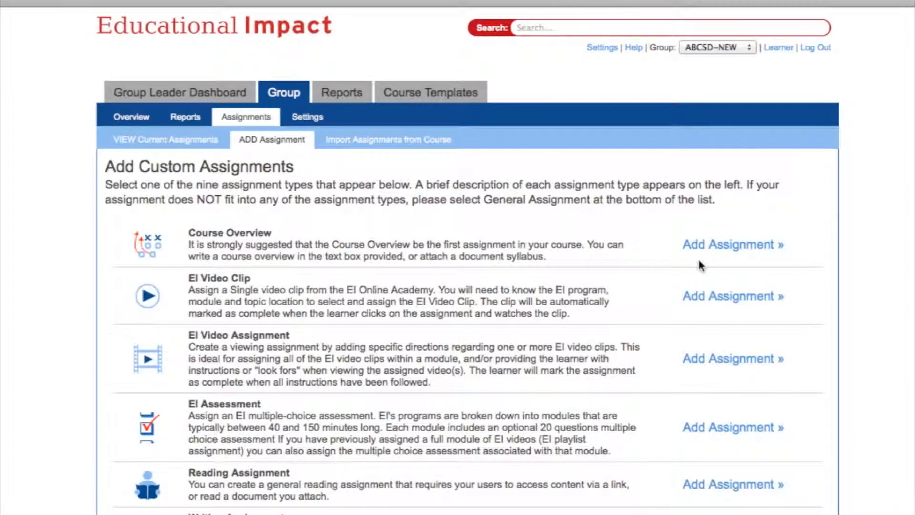
{"action": "left_click", "coordinate": [711, 247]}
{"action": "left_click", "coordinate": [312, 237]}
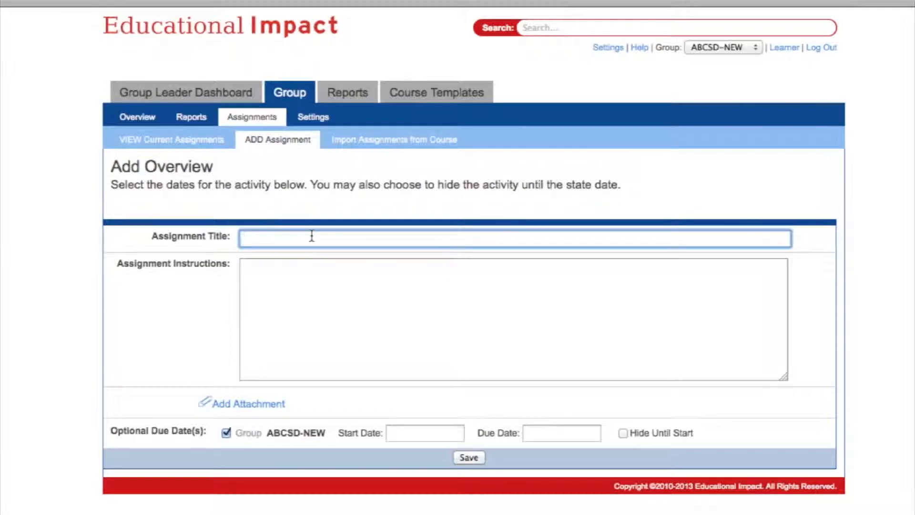
{"action": "type", "text": "UNIT 1:"}
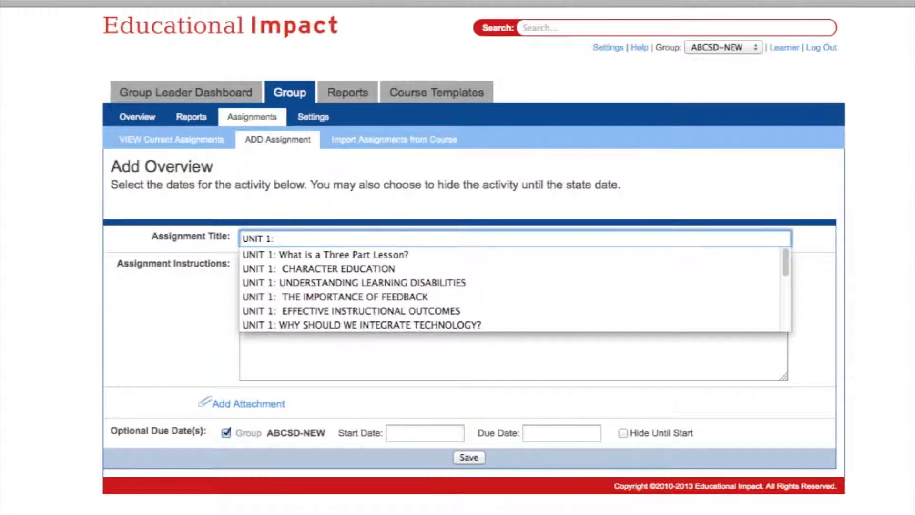
{"action": "type", "text": "COACHING AND ME"}
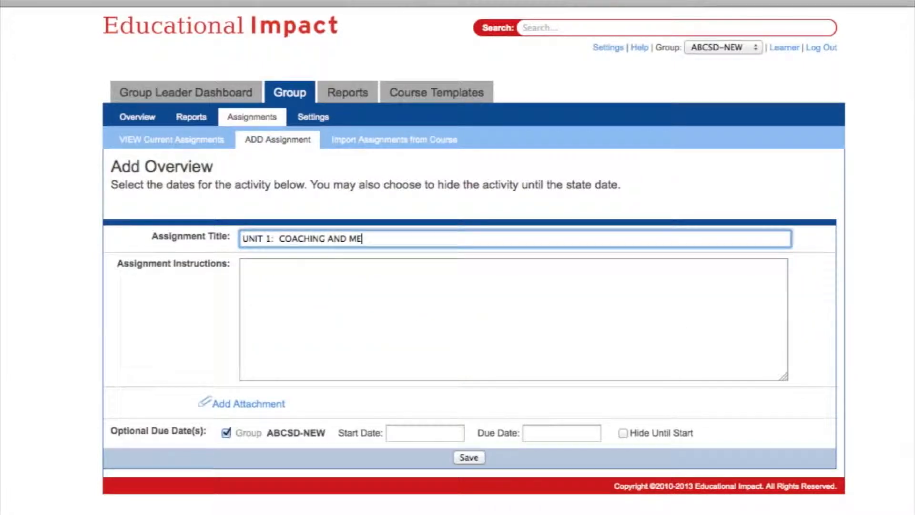
{"action": "type", "text": "NTORING"}
{"action": "left_click", "coordinate": [282, 272]}
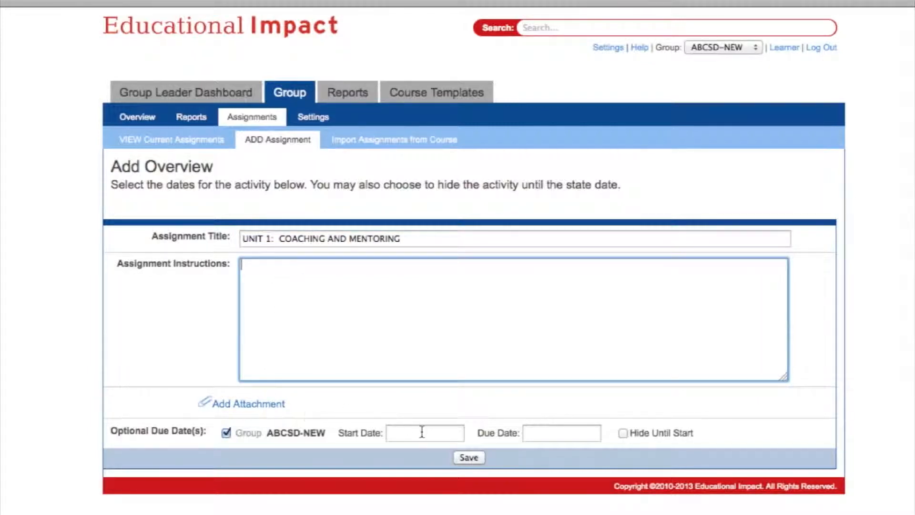
{"action": "left_click", "coordinate": [470, 459]}
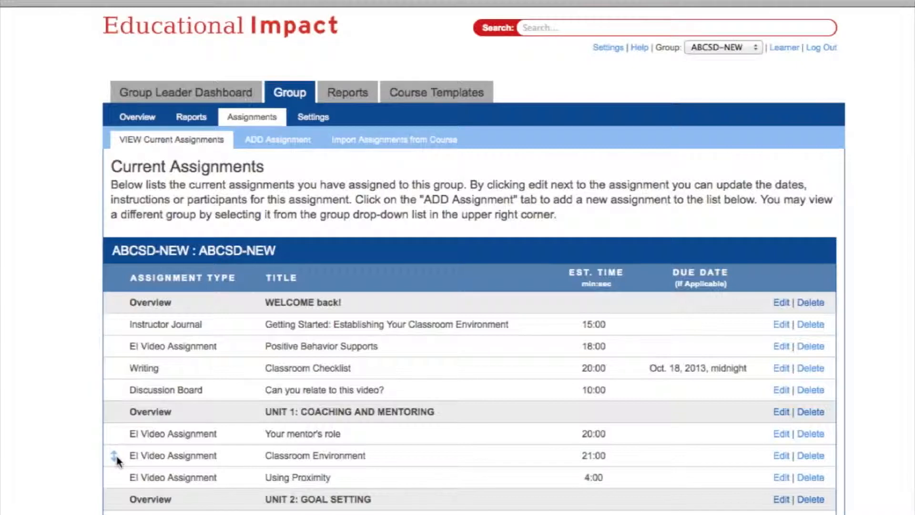
- Move Classroom Environment above Your mentor's role in Unit 1, then switch to the Learner view
{"action": "left_click_drag", "start_coordinate": [117, 459], "coordinate": [118, 429]}
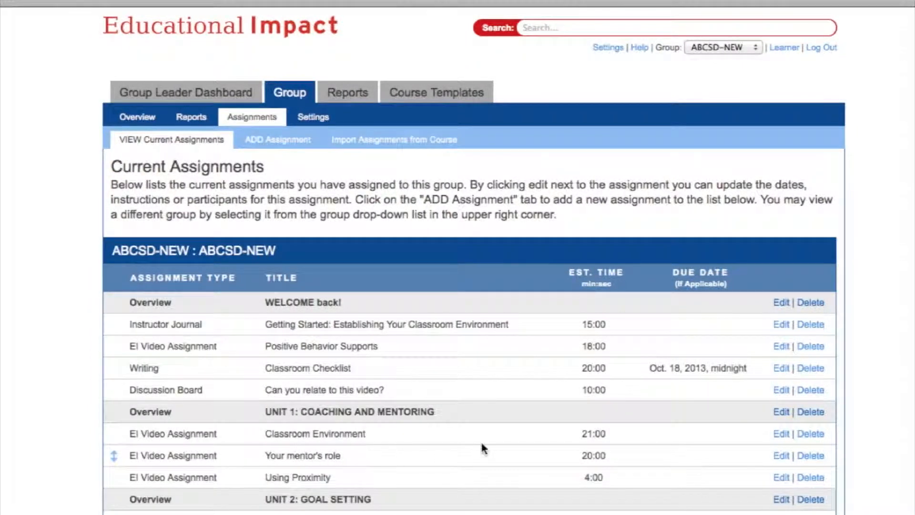
{"action": "left_click", "coordinate": [781, 391]}
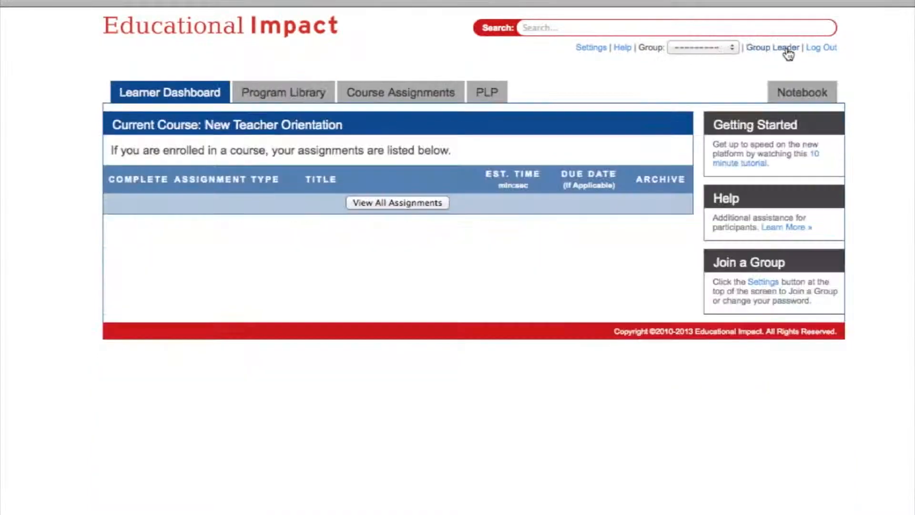
{"action": "left_click", "coordinate": [786, 48]}
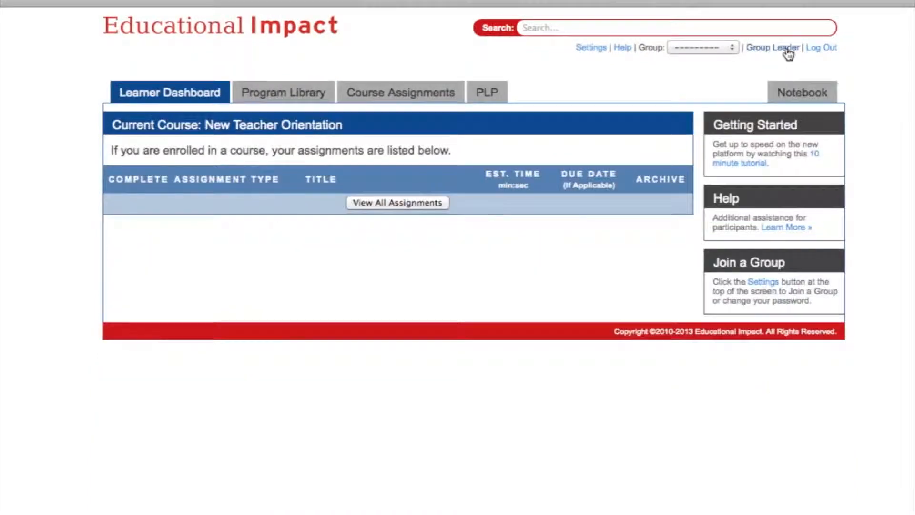
{"action": "left_click", "coordinate": [763, 282]}
{"action": "left_click", "coordinate": [507, 225]}
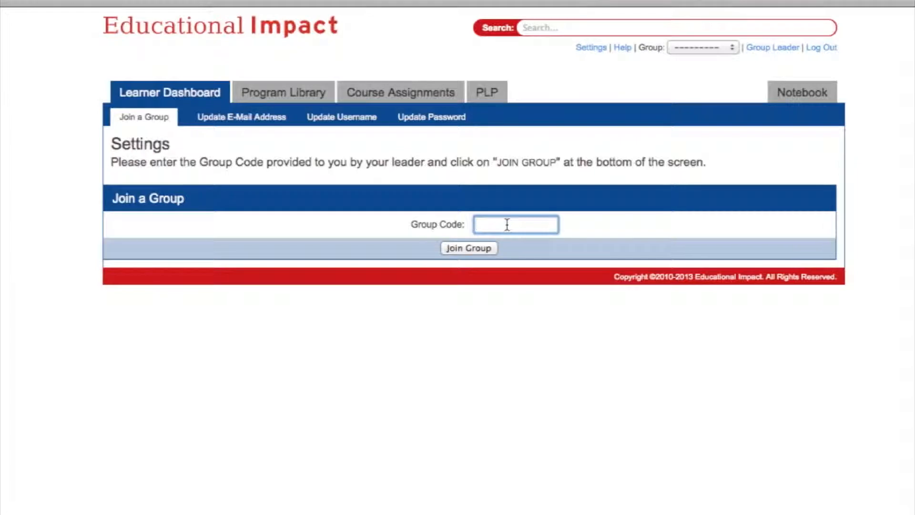
{"action": "left_click", "coordinate": [485, 250]}
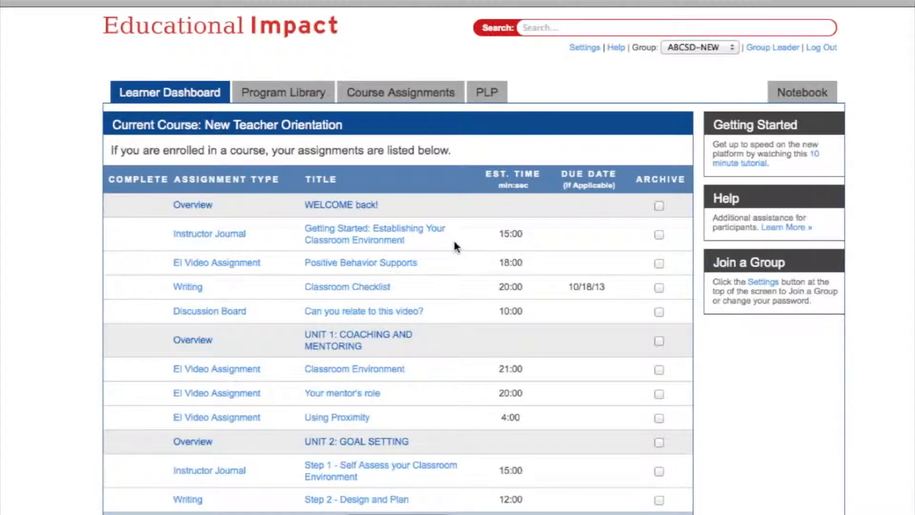
- Review the Getting Started journal and Positive Behavior Supports video, then show all Course Assignments
{"action": "left_click", "coordinate": [388, 235]}
{"action": "left_click", "coordinate": [251, 265]}
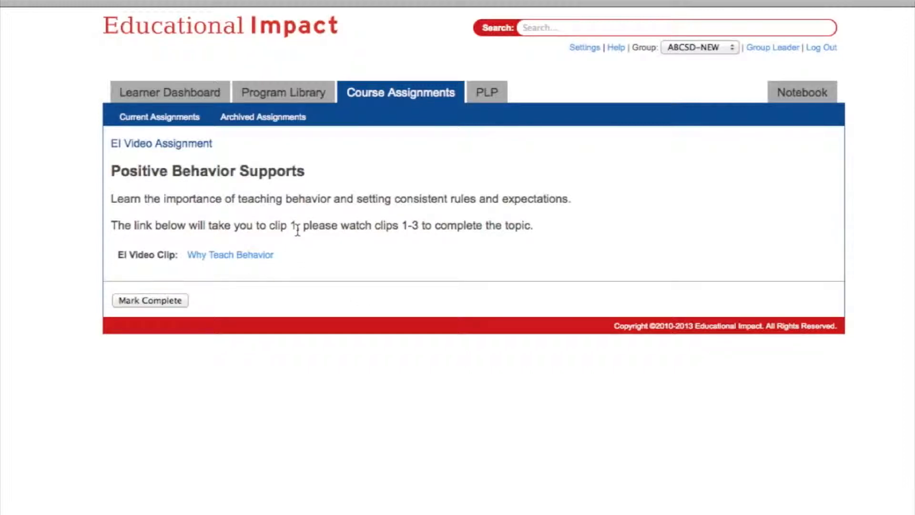
{"action": "left_click", "coordinate": [403, 96]}
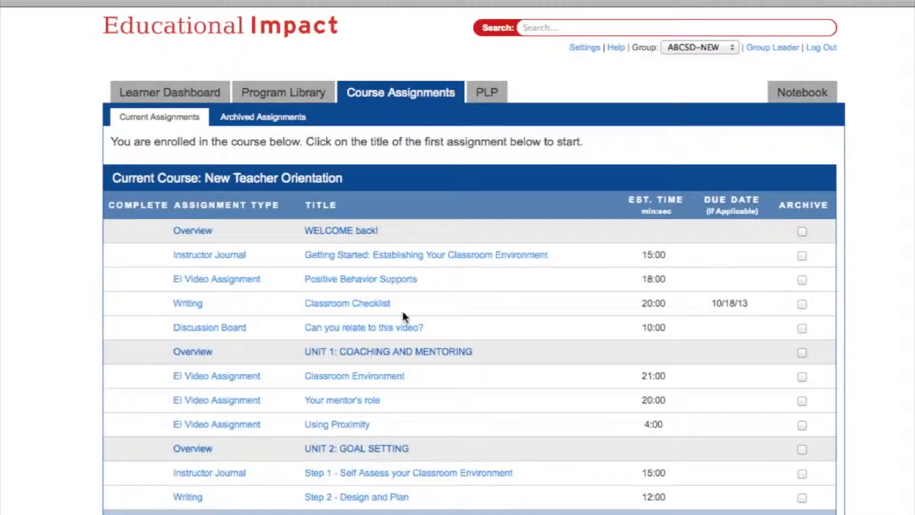
- Return to the Group Leader view, check a learner's completed work, and start a new group
{"action": "left_click", "coordinate": [769, 48]}
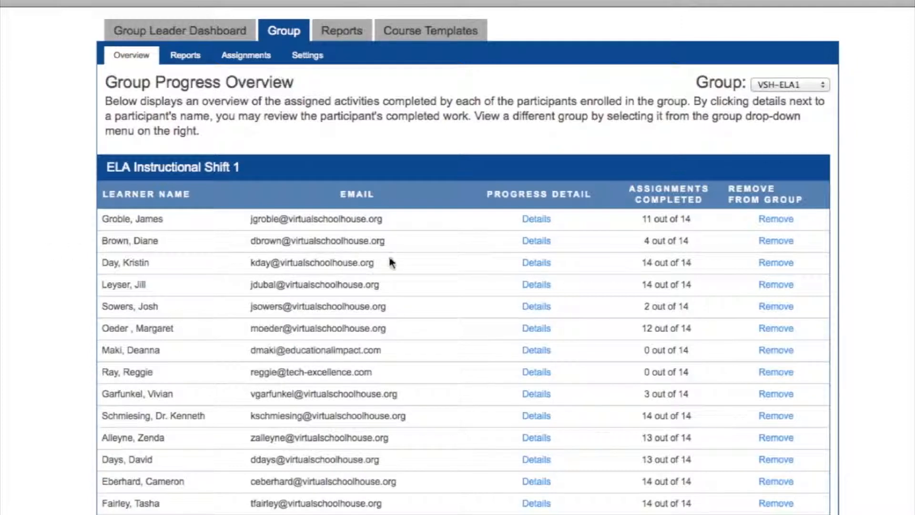
{"action": "left_click", "coordinate": [536, 223]}
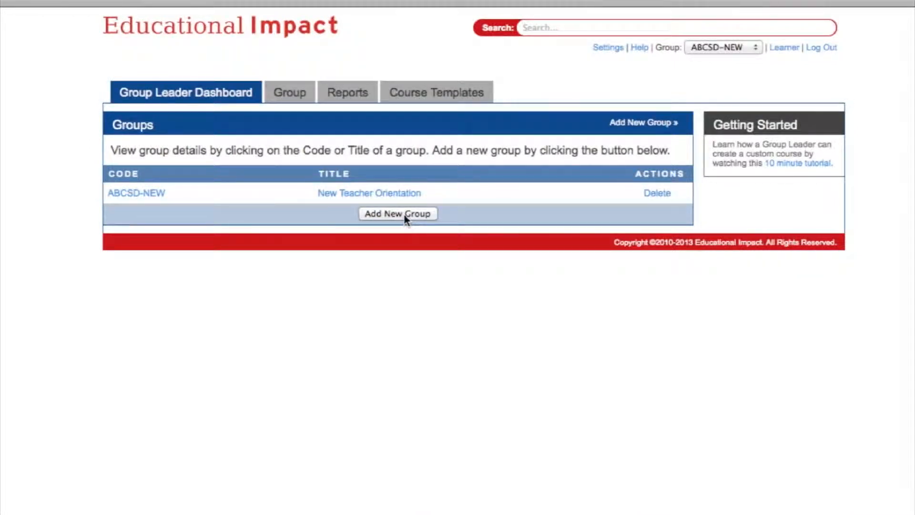
{"action": "left_click", "coordinate": [405, 215]}
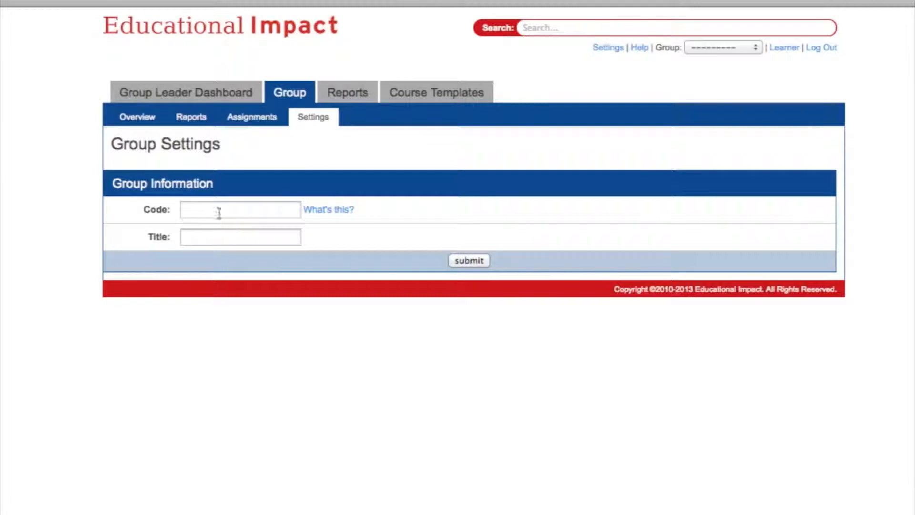